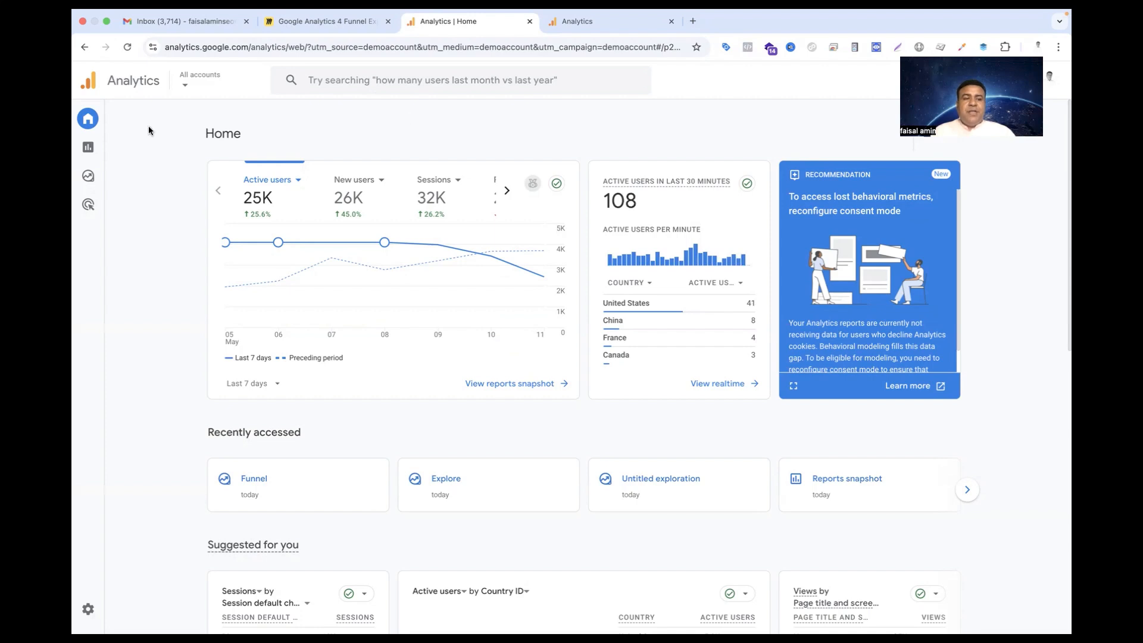
Step: Create a blank exploration in the Explore section and set its technique to Funnel exploration
mouse_move(99, 152)
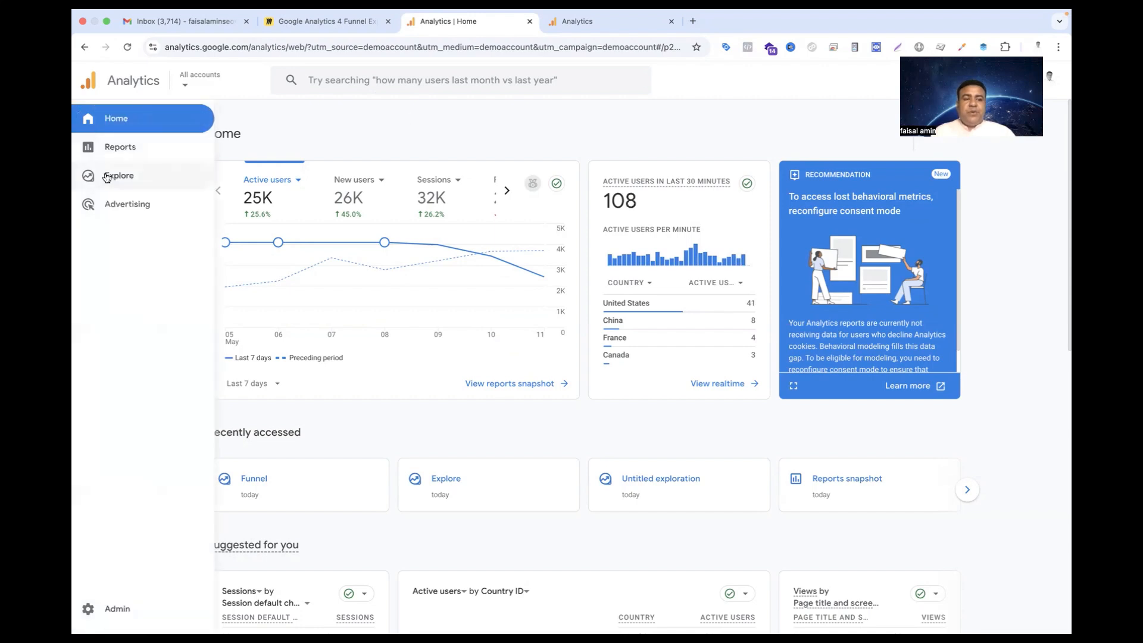
left_click(106, 177)
left_click(331, 224)
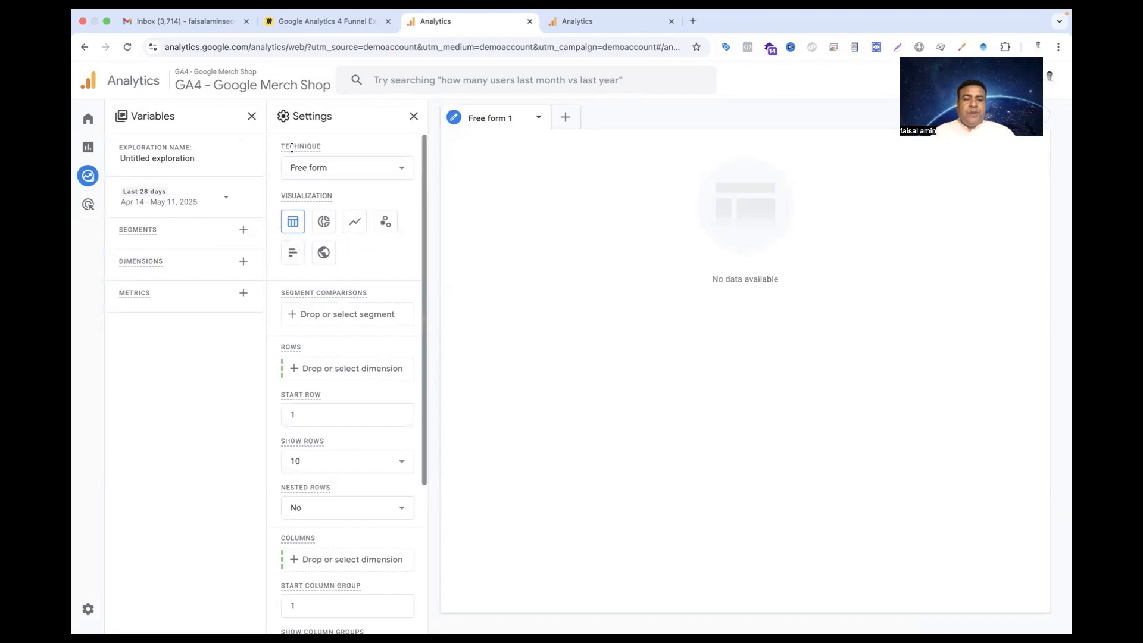
left_click(358, 166)
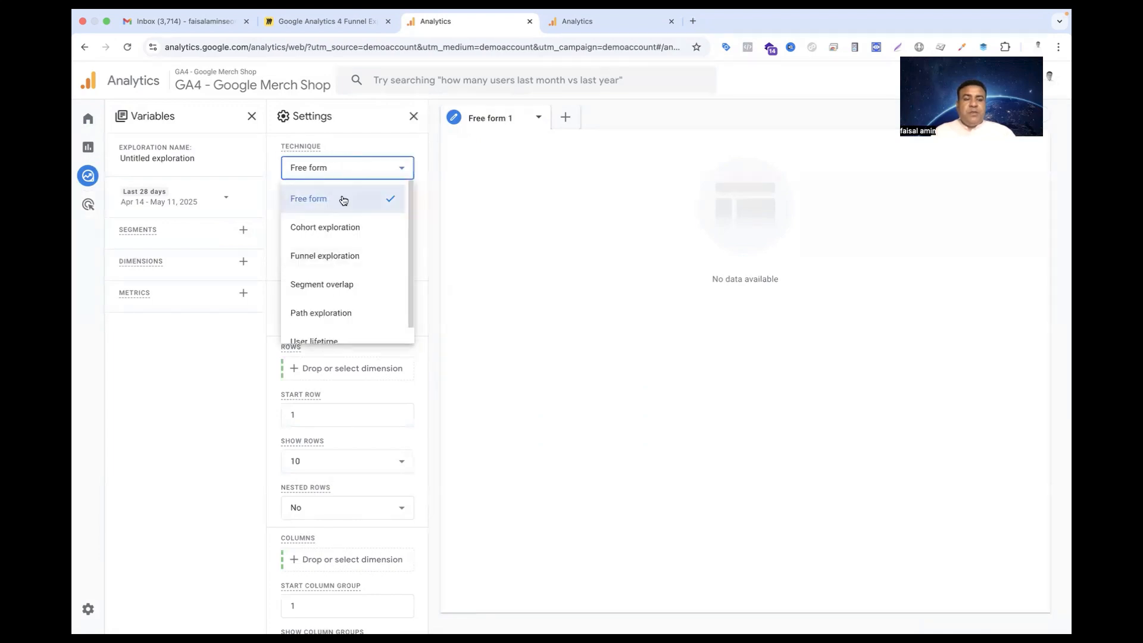
left_click(327, 256)
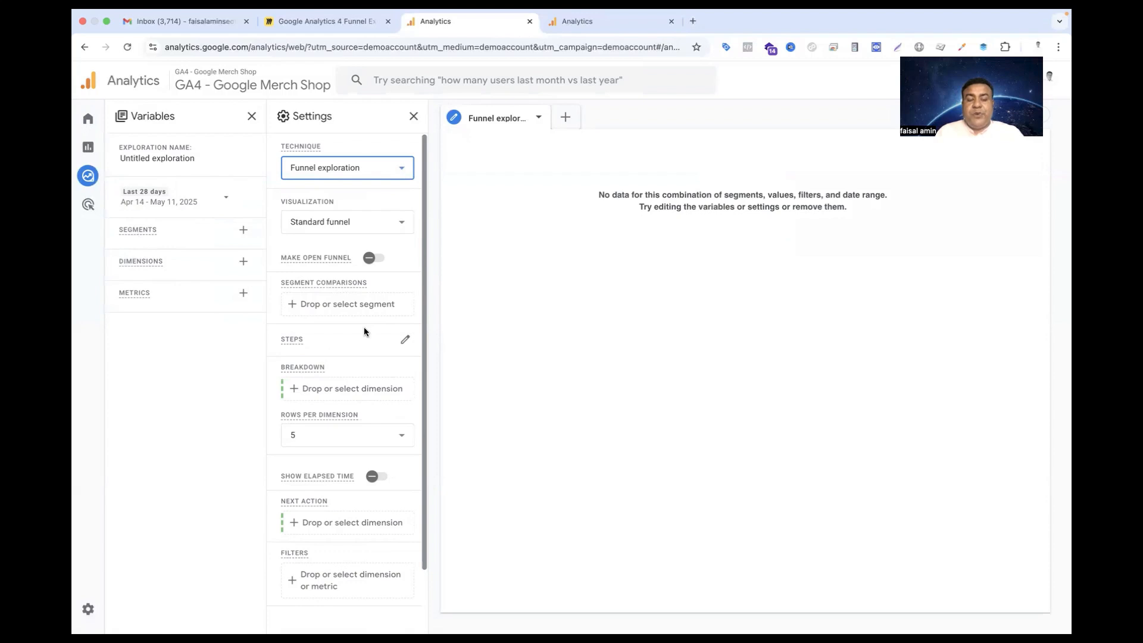
Step: Switch to the Miro board to review the benefits of funnel reports, and return to the exploration in Google Analytics
left_click(326, 21)
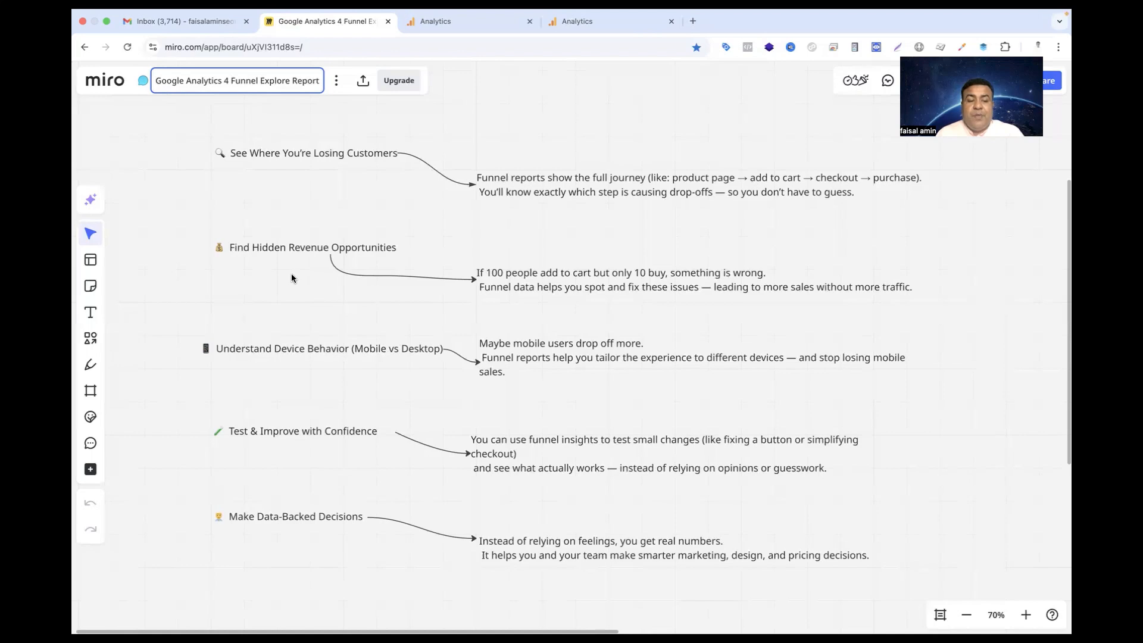
left_click(328, 431)
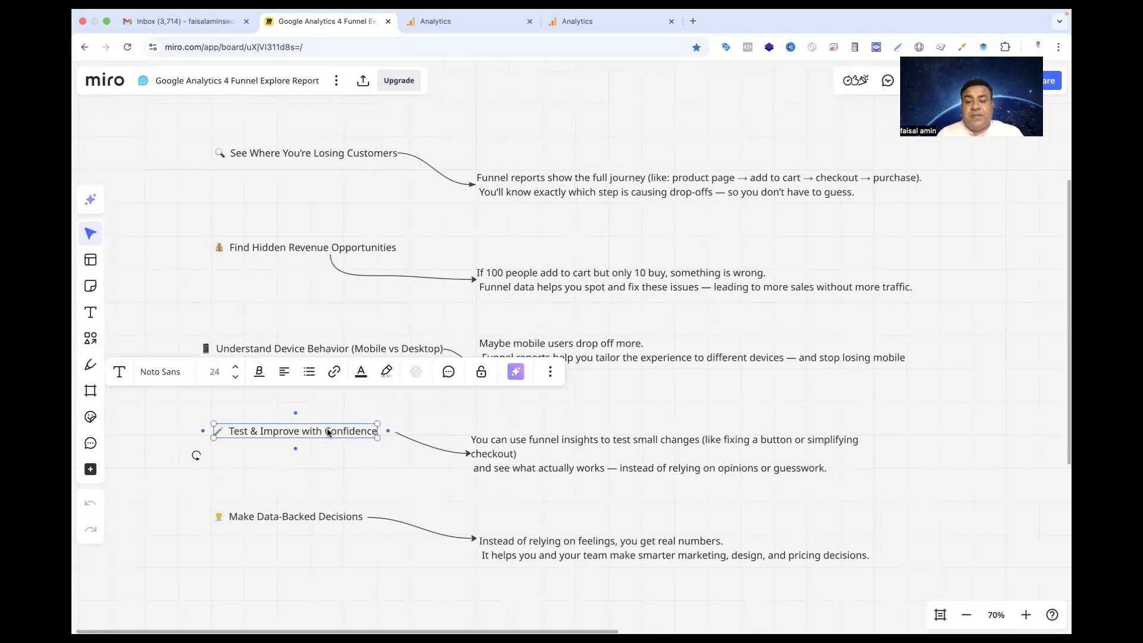
left_click(149, 411)
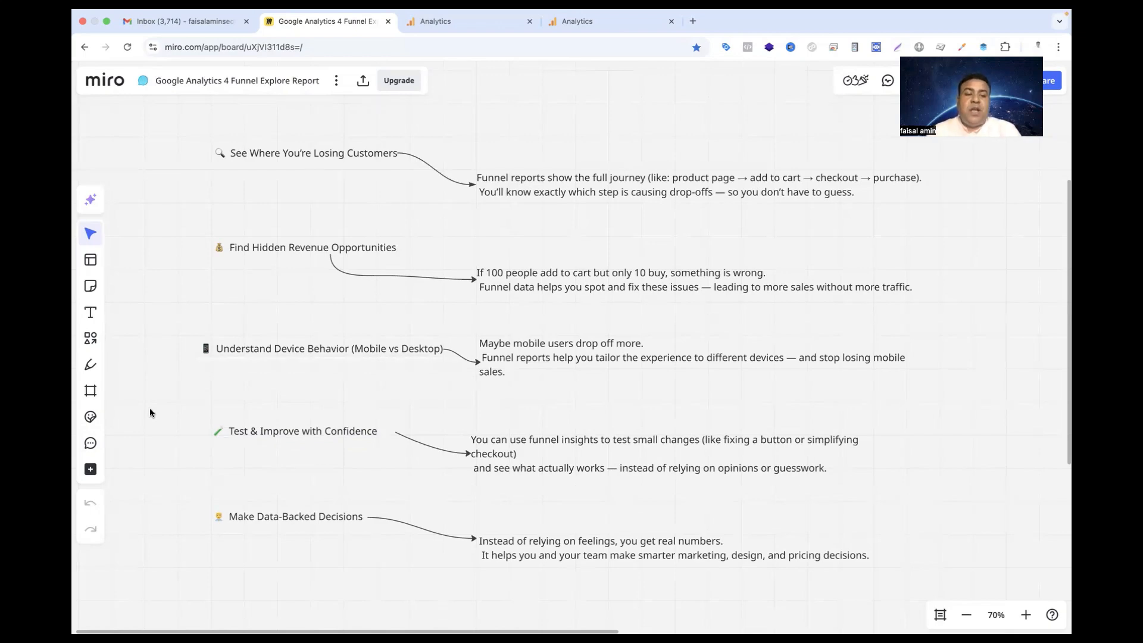
key("ctrl+Tab")
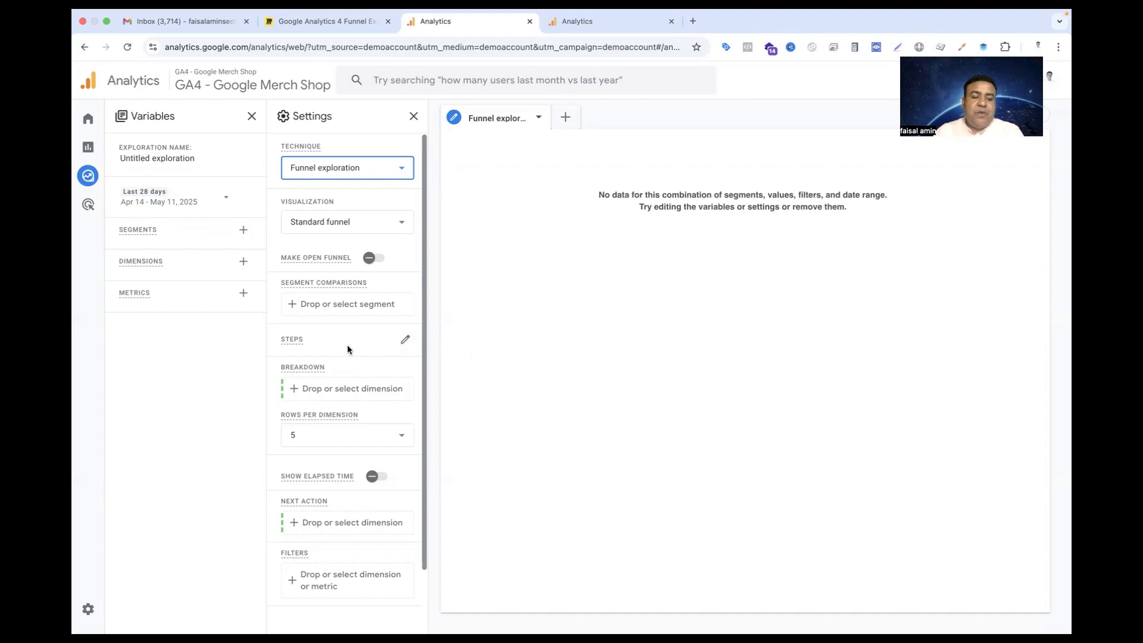
Step: Open the funnel steps for editing, name step 1 Session Start and set its condition to the session_start event
left_click(405, 344)
left_click(378, 131)
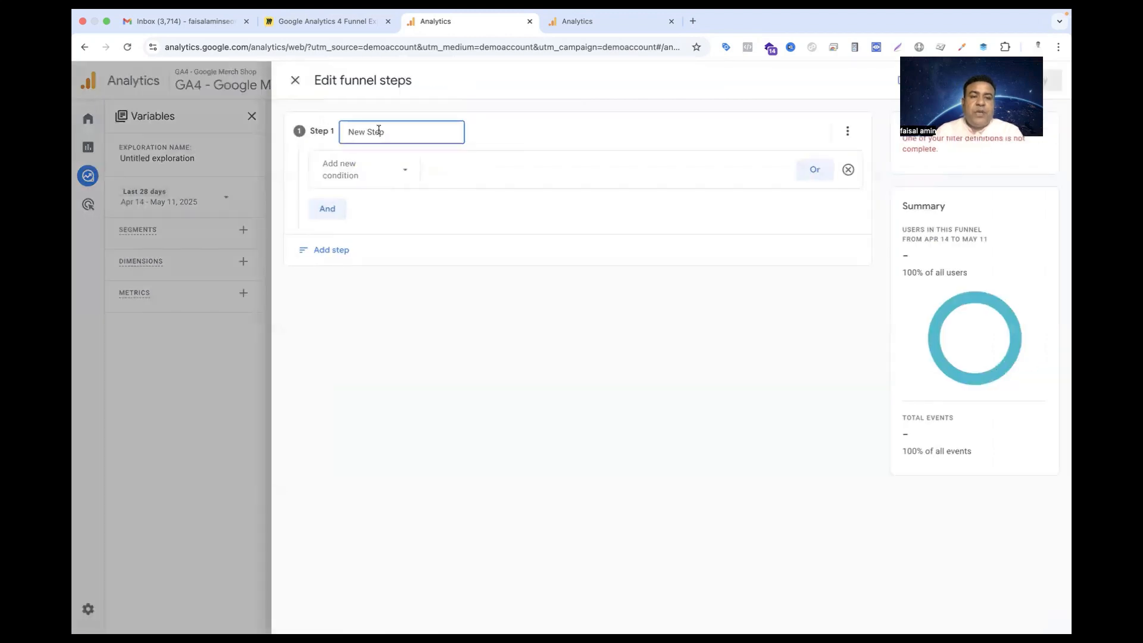
triple_click(379, 131)
type("Se")
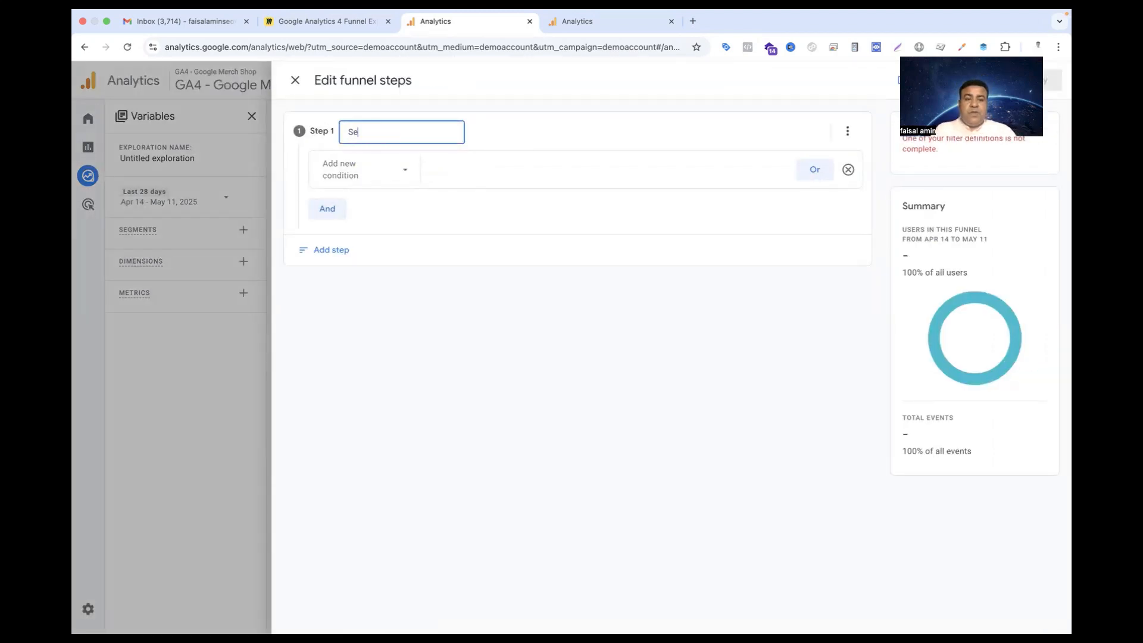
type("ssion Start")
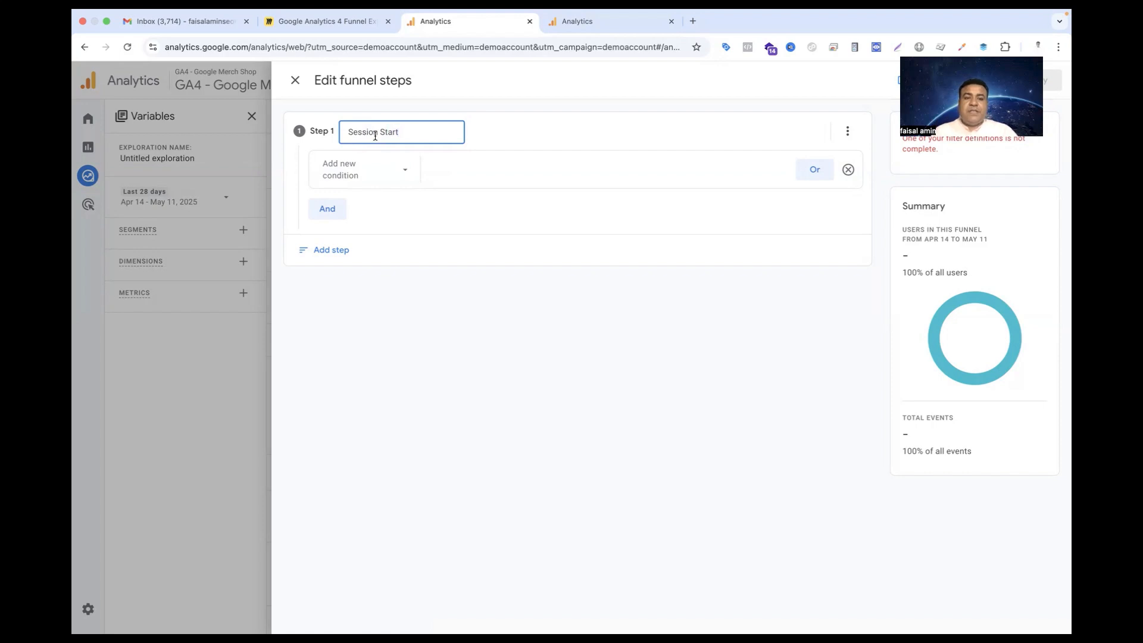
left_click(397, 166)
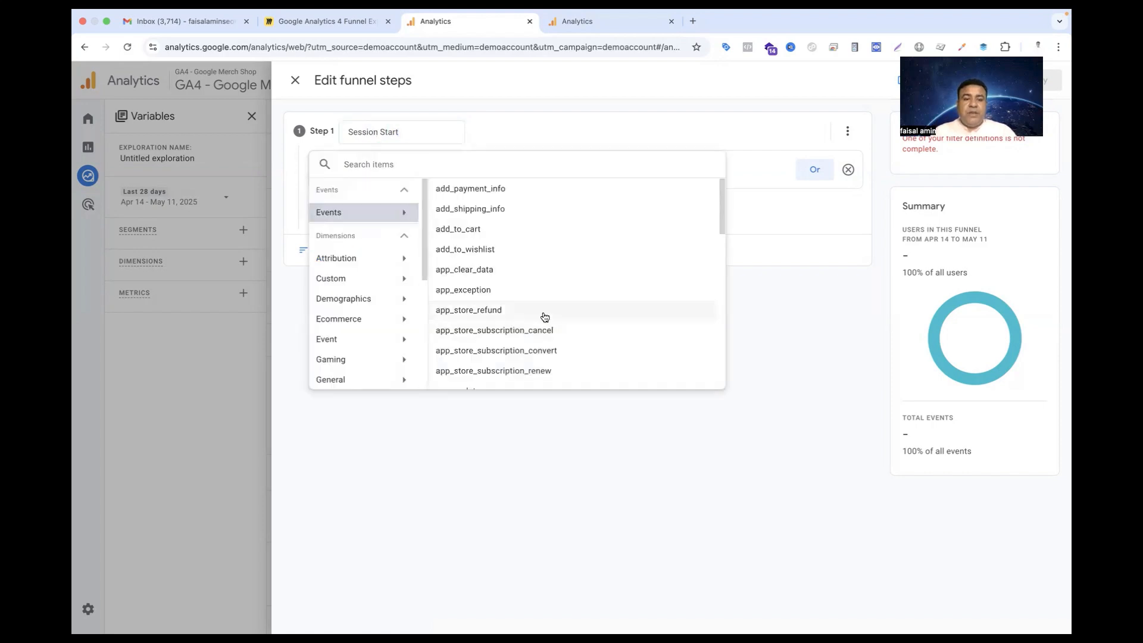
scroll(543, 314, "down", 8)
scroll(543, 351, "down", 5)
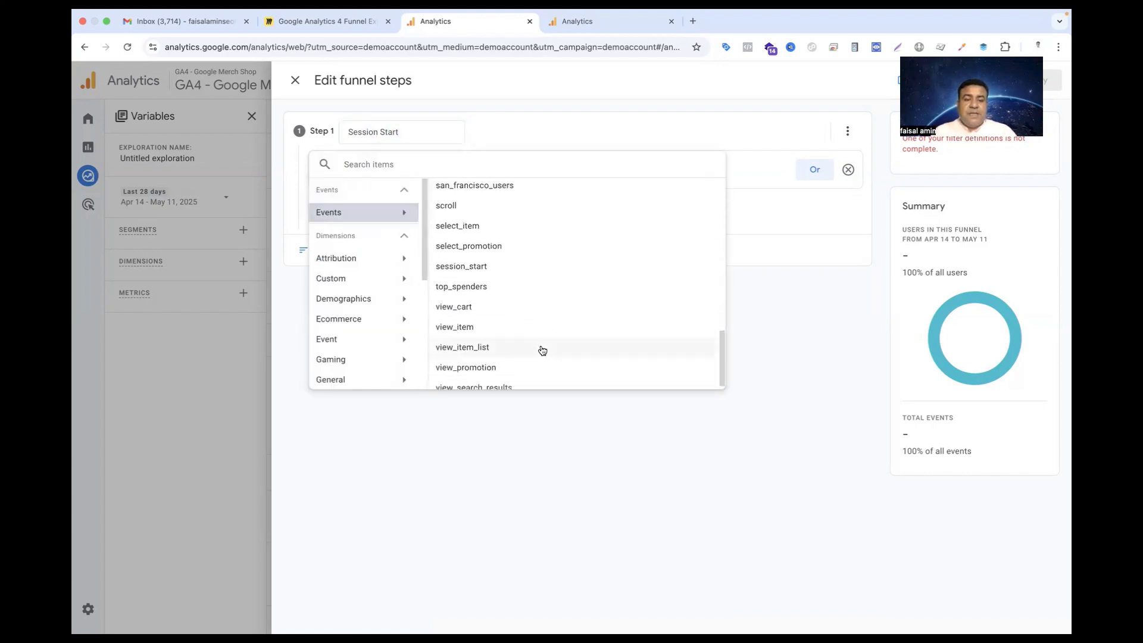
left_click(502, 265)
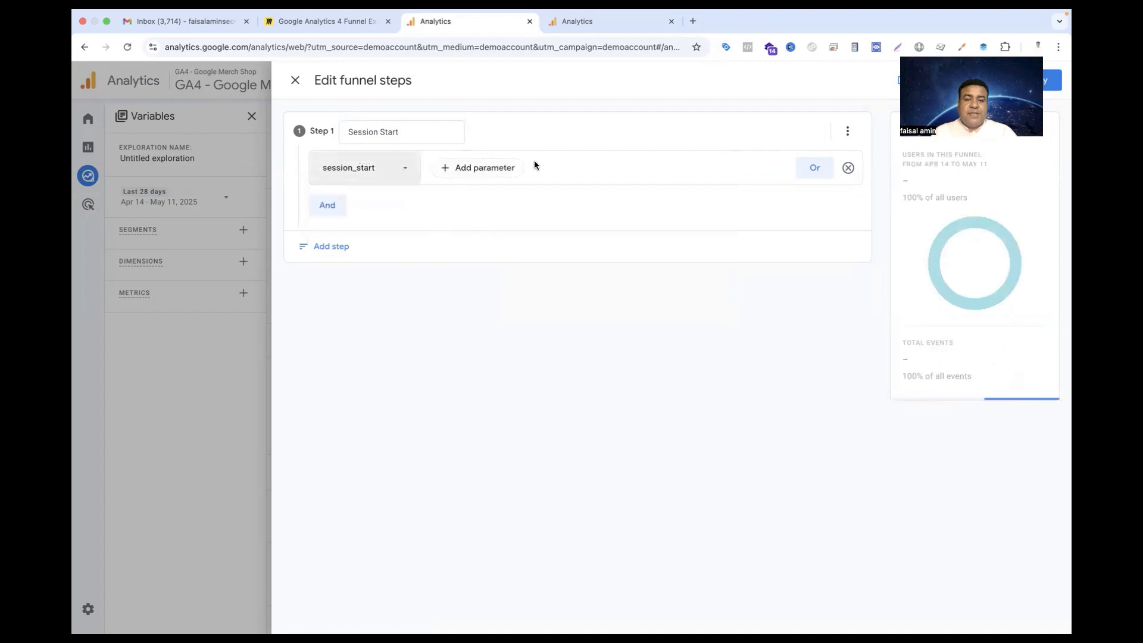
Step: Add a second funnel step named View_item with the view_item event as its condition
left_click(324, 246)
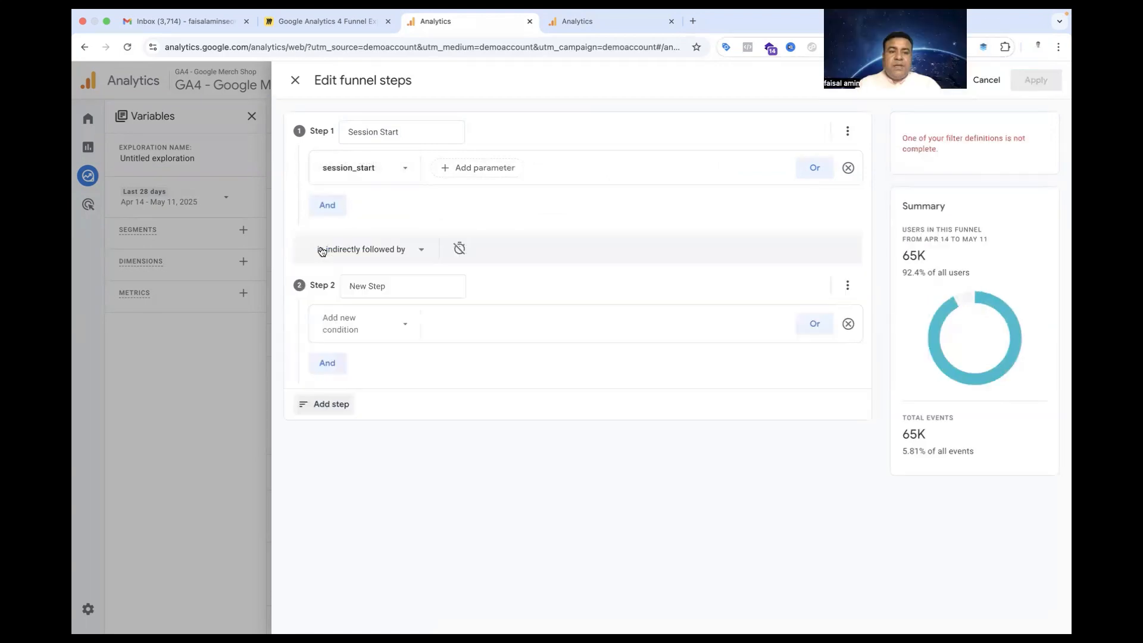
left_click(386, 285)
triple_click(385, 282)
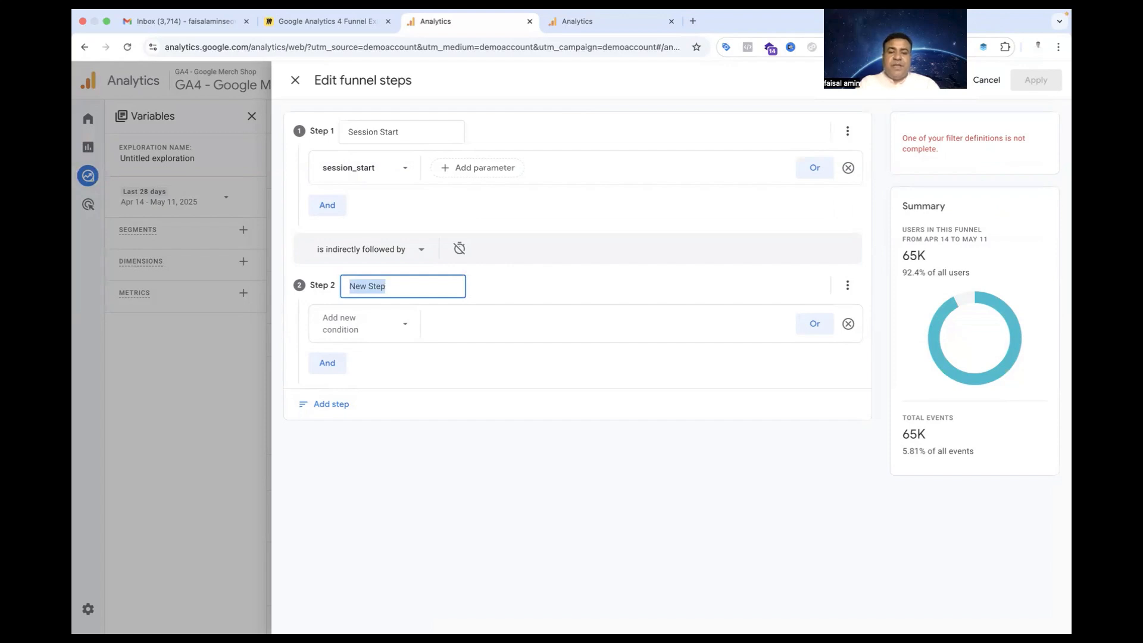
type("View_i")
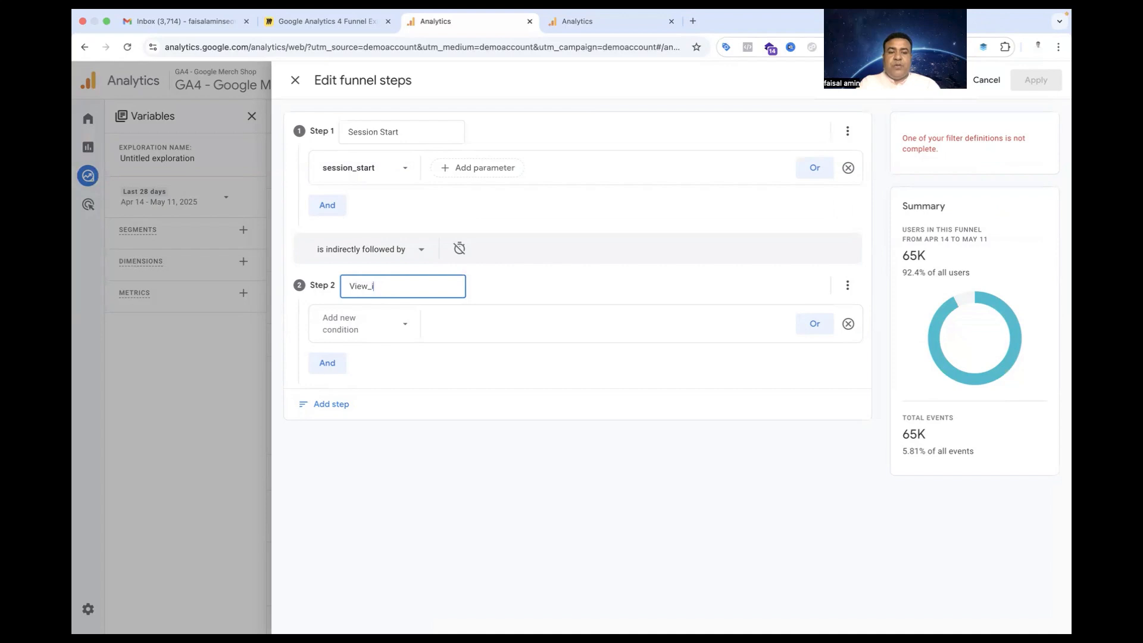
type("tem")
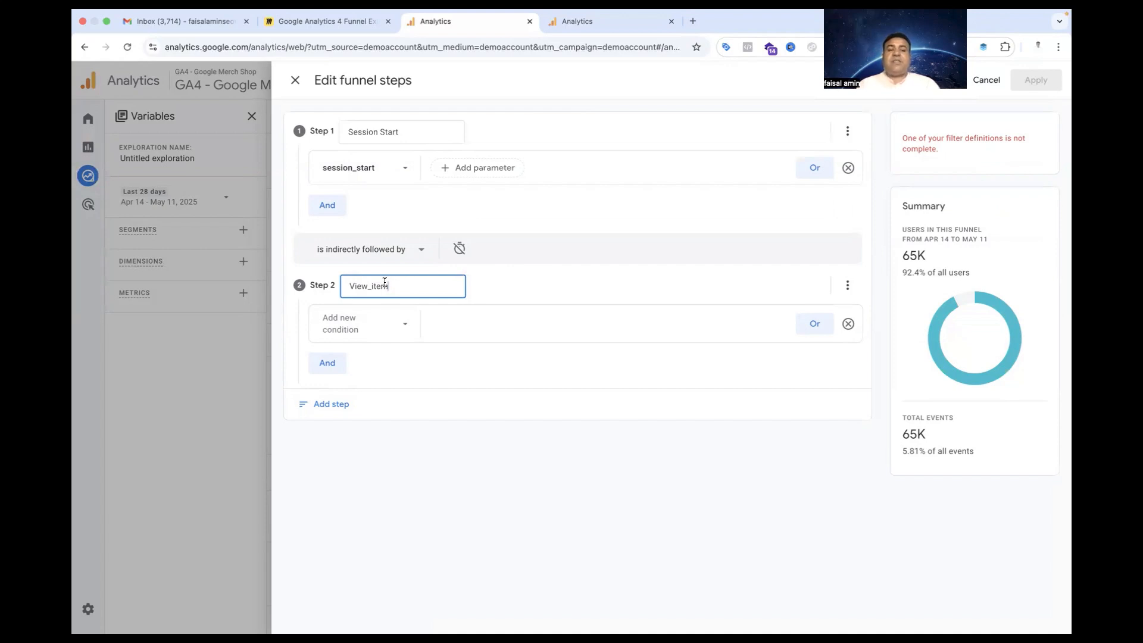
left_click(390, 325)
left_click(400, 365)
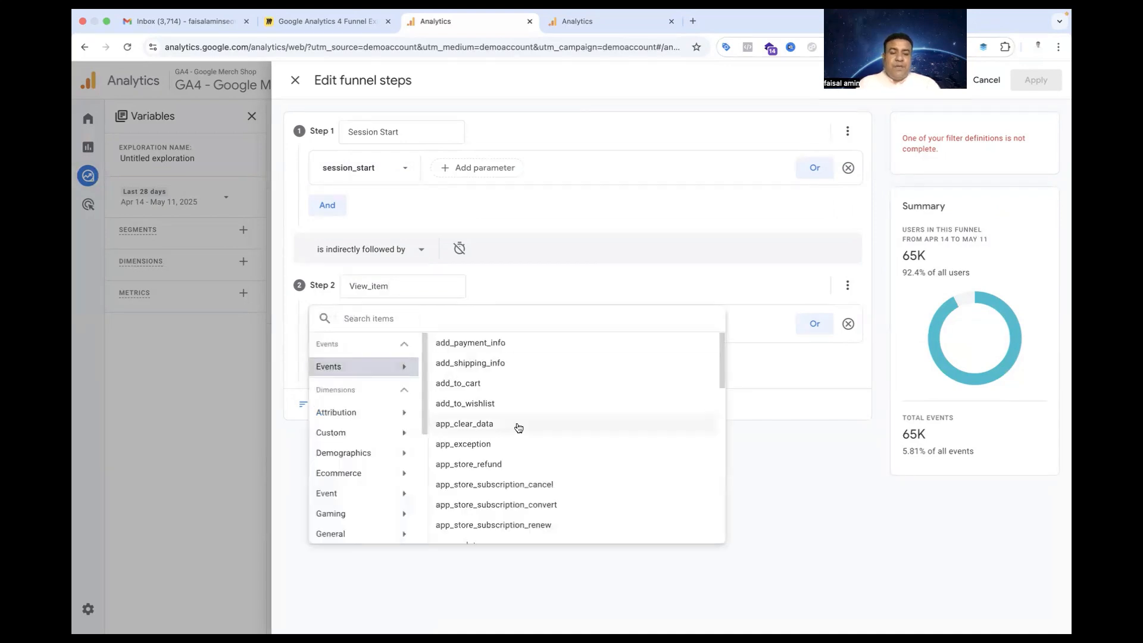
scroll(518, 427, "down", 5)
scroll(518, 426, "down", 5)
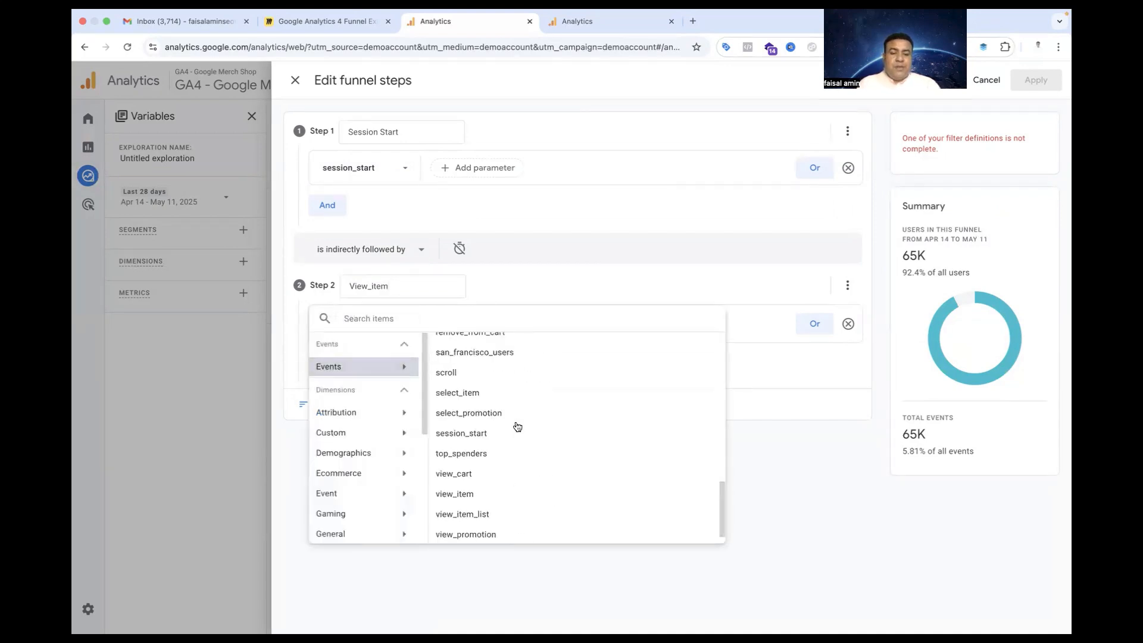
left_click(499, 499)
Step: Add a third funnel step named Add to Cart with the add_to_cart event as its condition
left_click(331, 401)
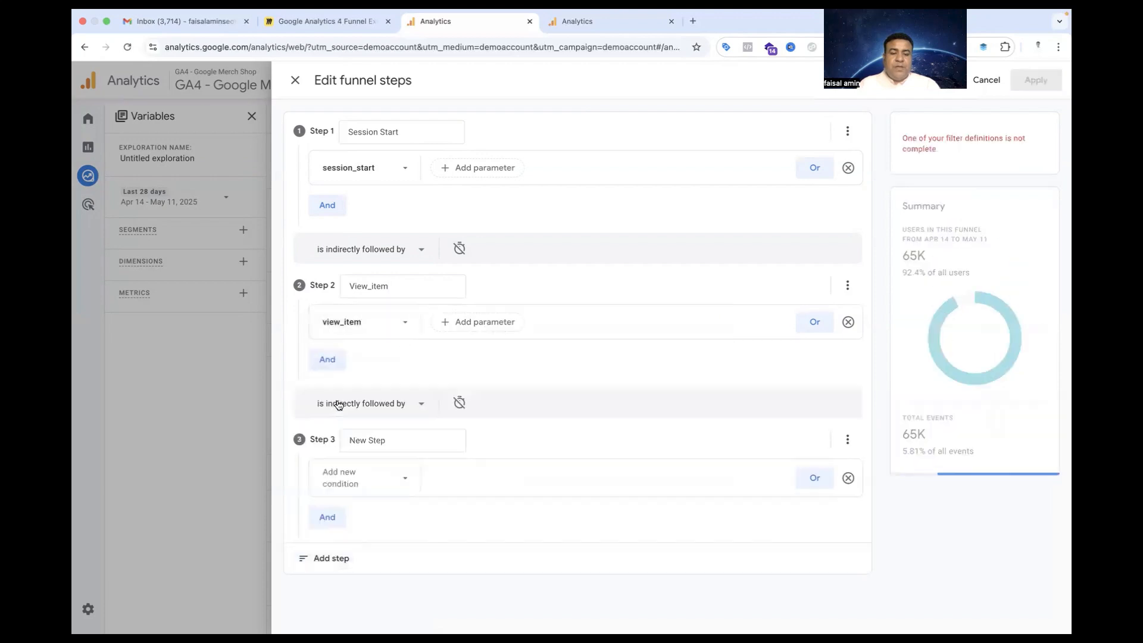
left_click(386, 439)
triple_click(386, 438)
type("Add to Cart")
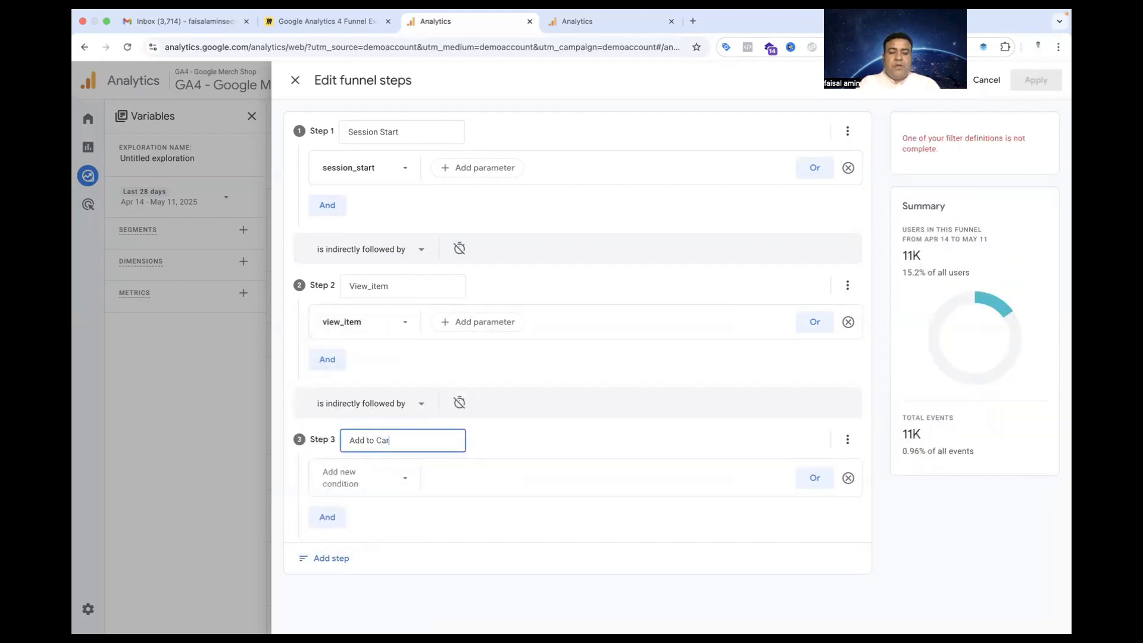
left_click(404, 479)
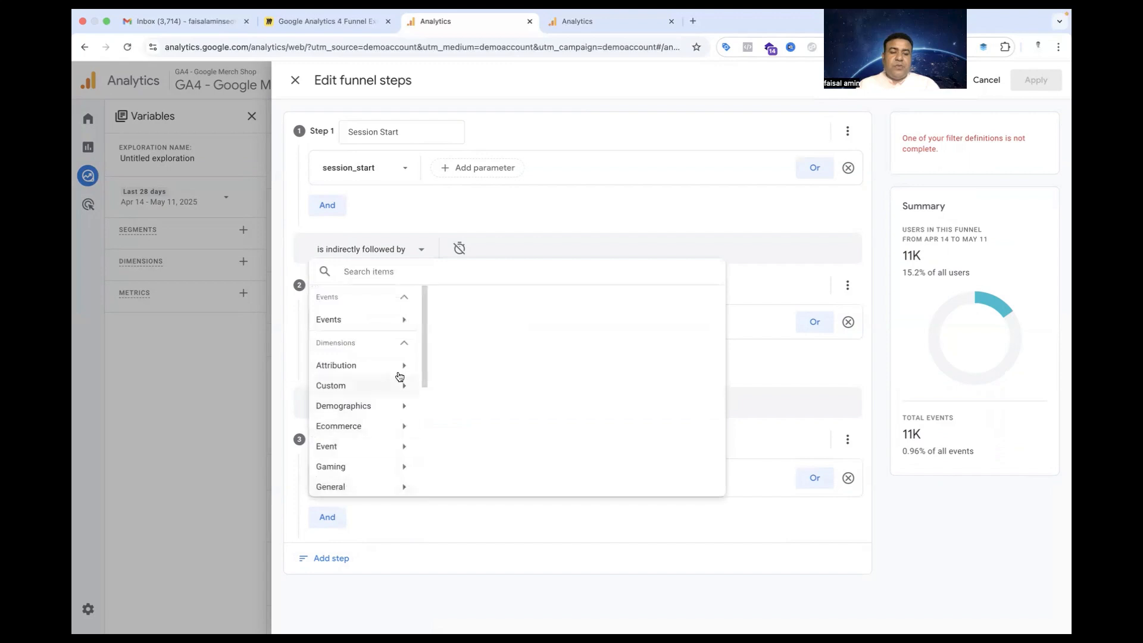
left_click(390, 322)
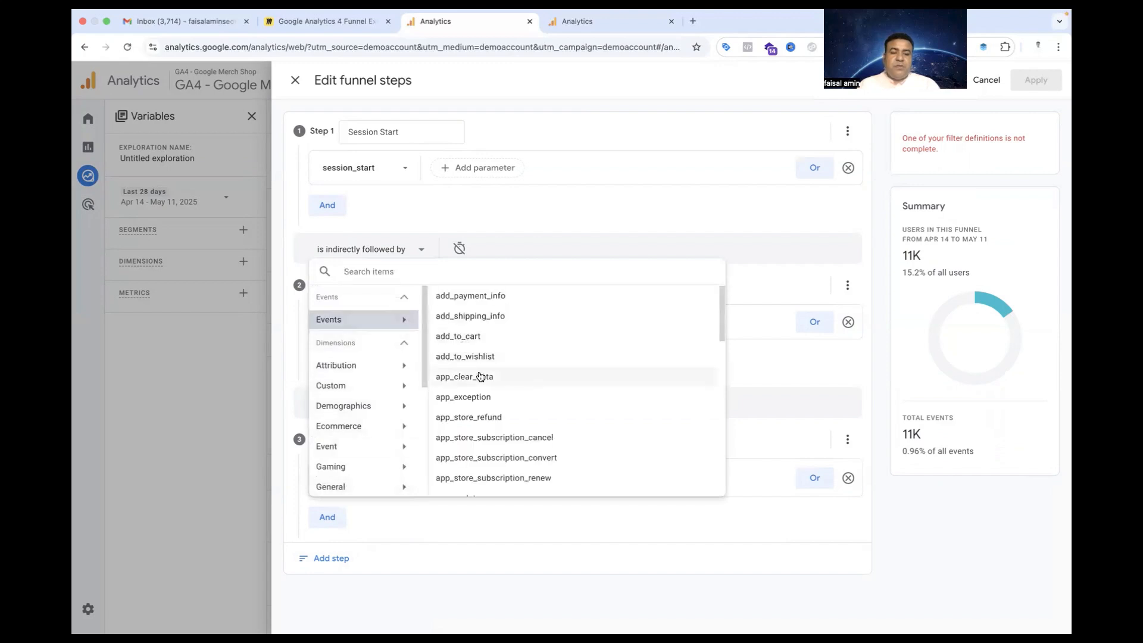
left_click(472, 337)
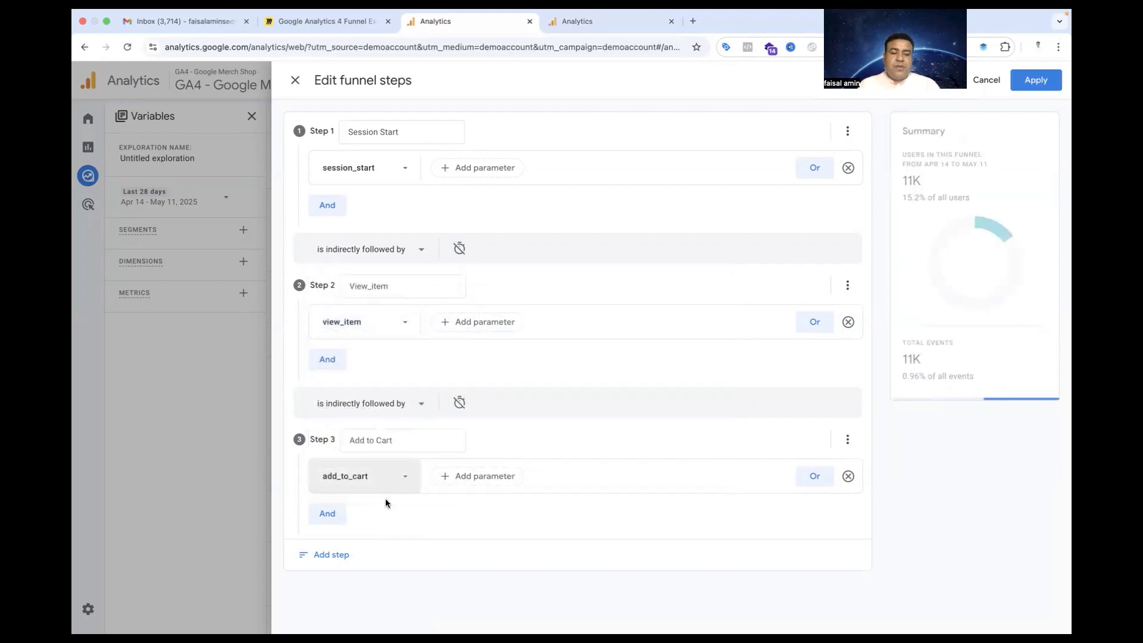
Step: Add a fourth funnel step with the begin_checkout event as its condition
left_click(331, 555)
scroll(393, 518, "down", 2)
left_click(407, 515)
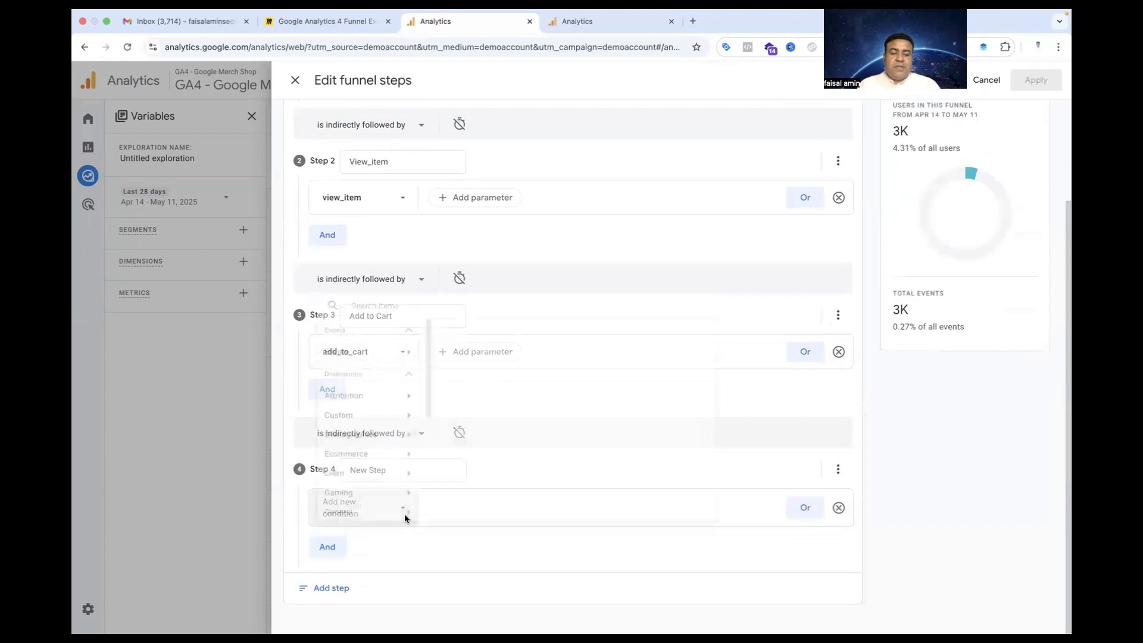
left_click(390, 350)
scroll(512, 435, "down", 3)
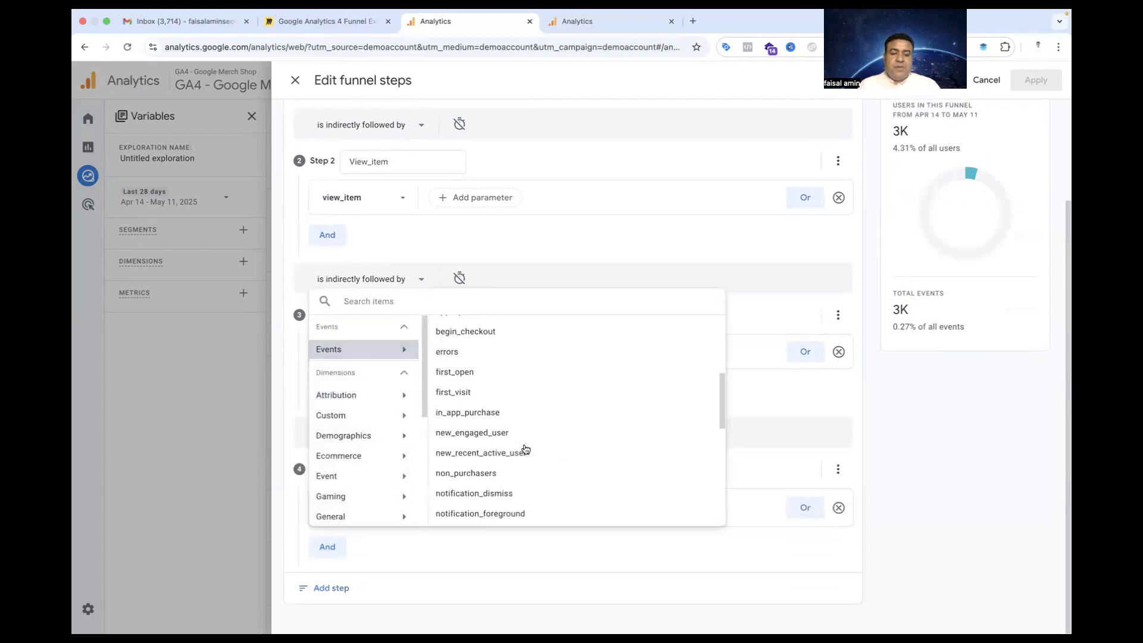
scroll(523, 464, "down", 3)
scroll(470, 499, "up", 5)
left_click(470, 499)
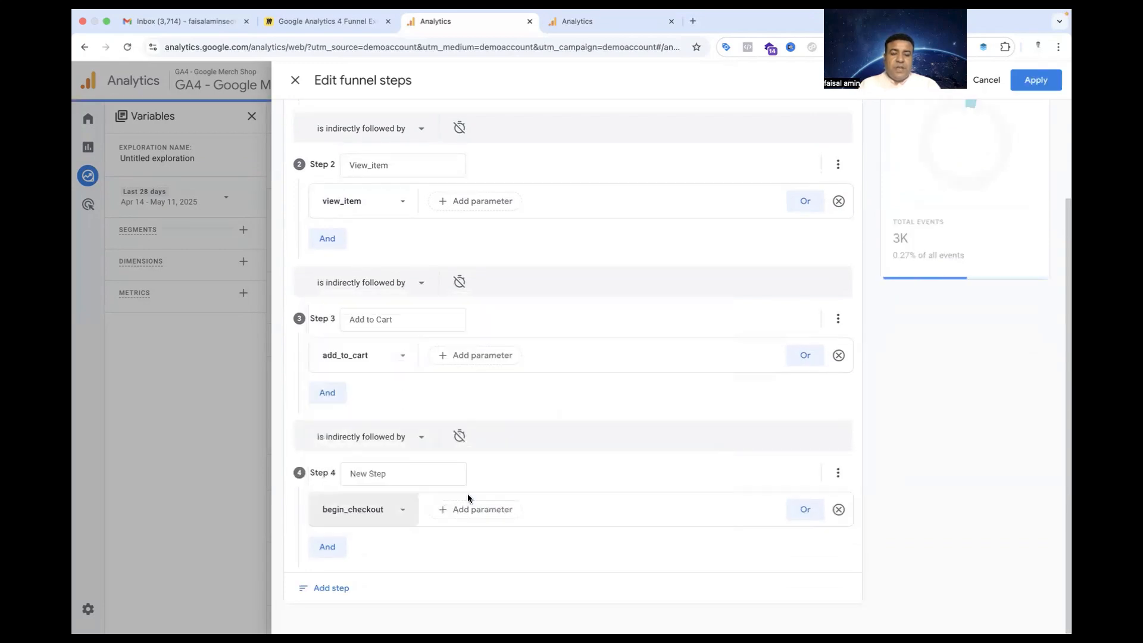
Step: Add an empty fifth funnel step and name the fourth one Begin Checkout
scroll(439, 416, "down", 3)
triple_click(380, 310)
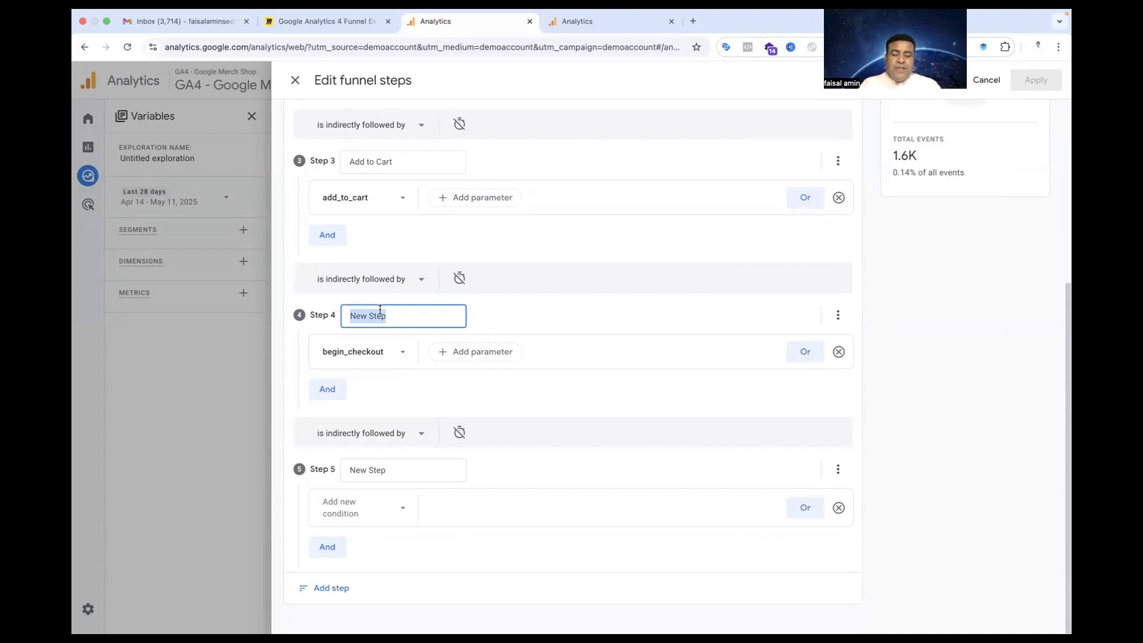
type("Begin")
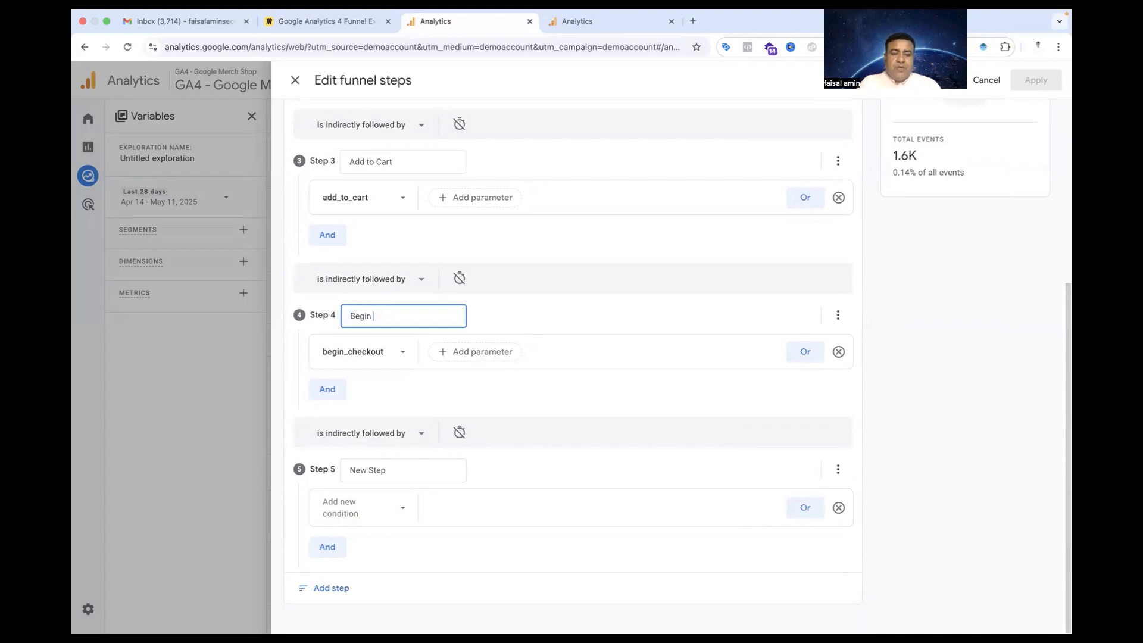
type(" Checkout")
Step: Name the fifth funnel step Purchase and set the matching purchase event as its condition
left_click(370, 474)
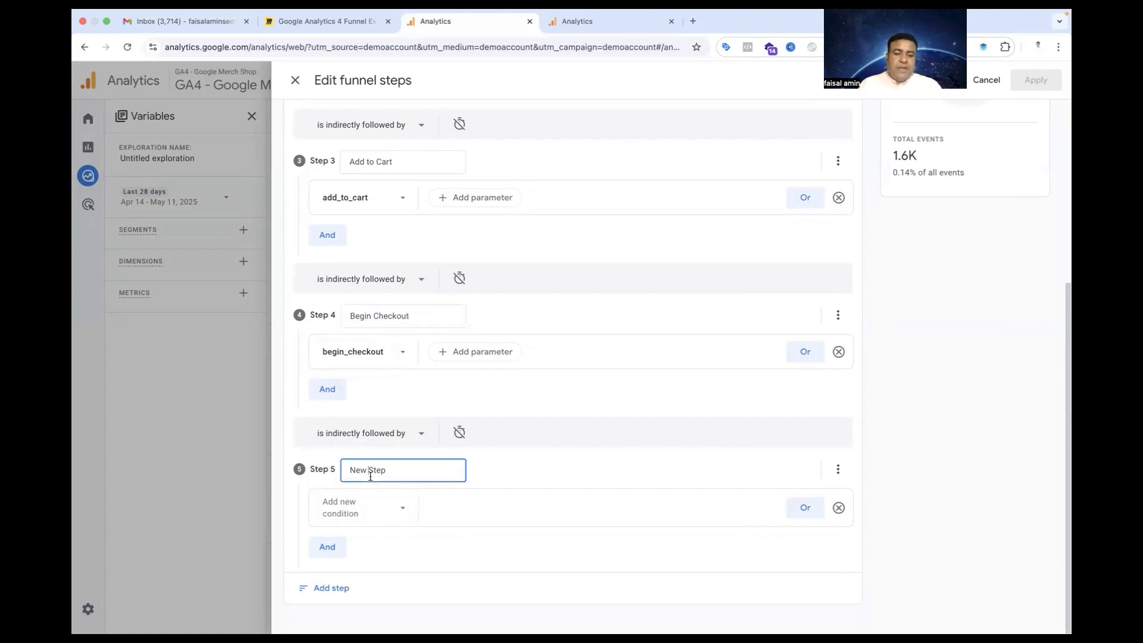
triple_click(370, 474)
type("Purchase")
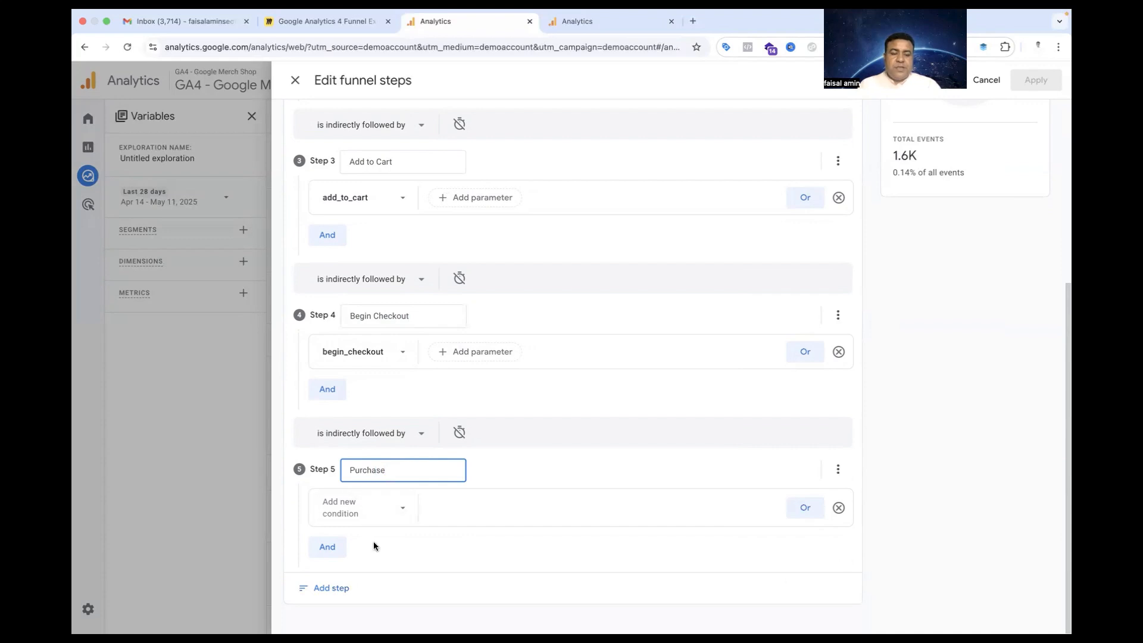
left_click(383, 508)
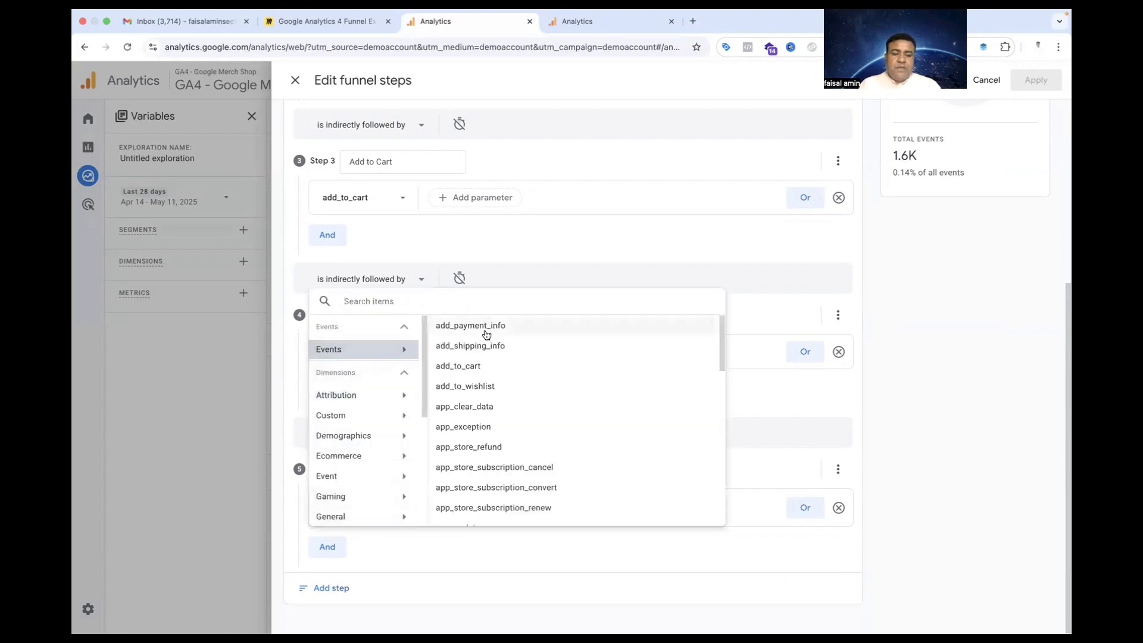
scroll(484, 439, "down", 6)
scroll(486, 474, "down", 3)
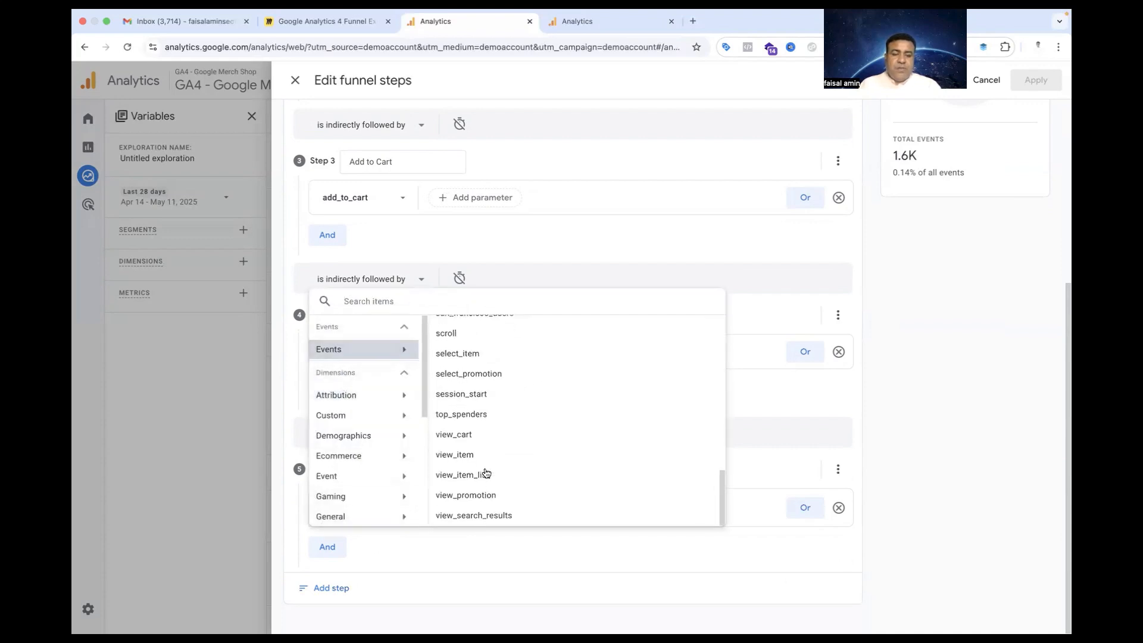
scroll(486, 474, "up", 3)
left_click(452, 386)
scroll(452, 385, "up", 5)
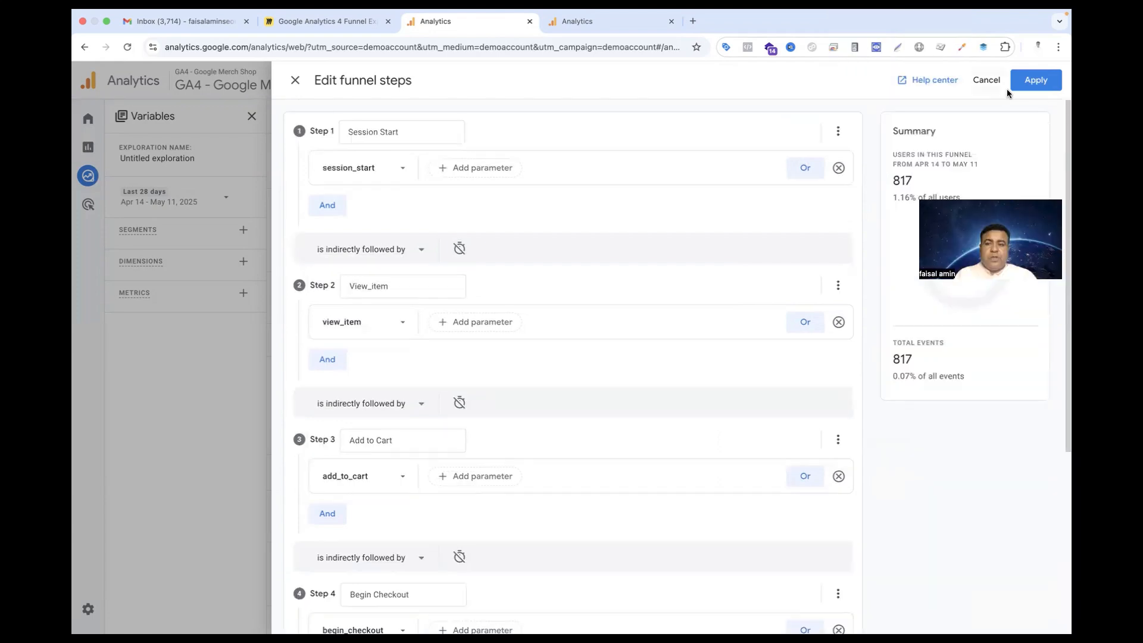
Step: Apply the five configured funnel steps to the exploration and make the funnel open
left_click(1020, 84)
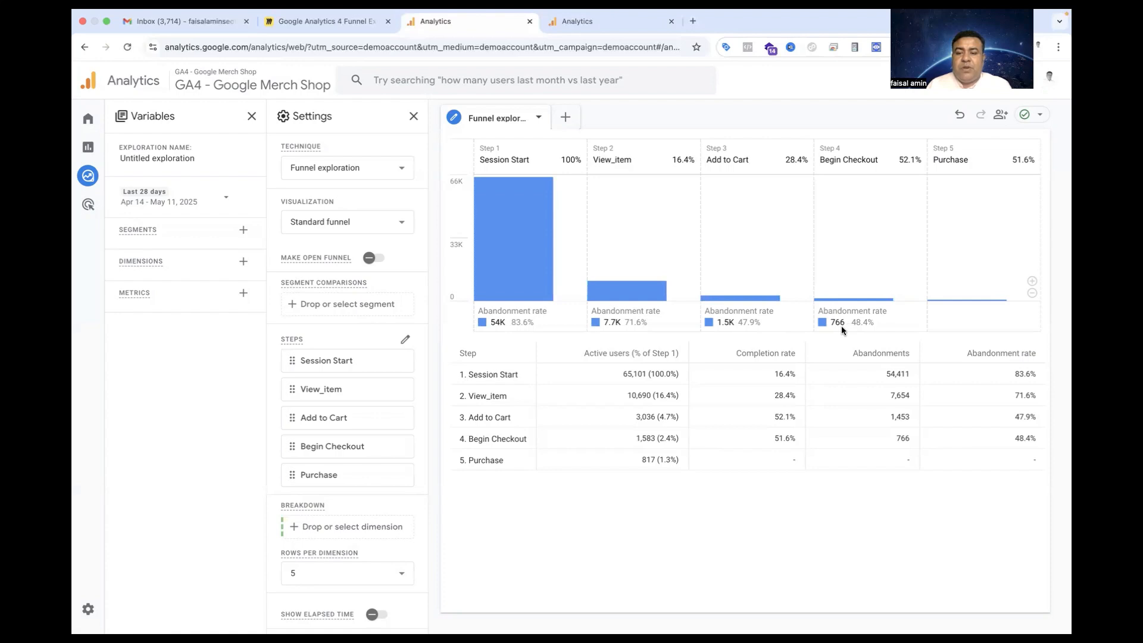
mouse_move(938, 301)
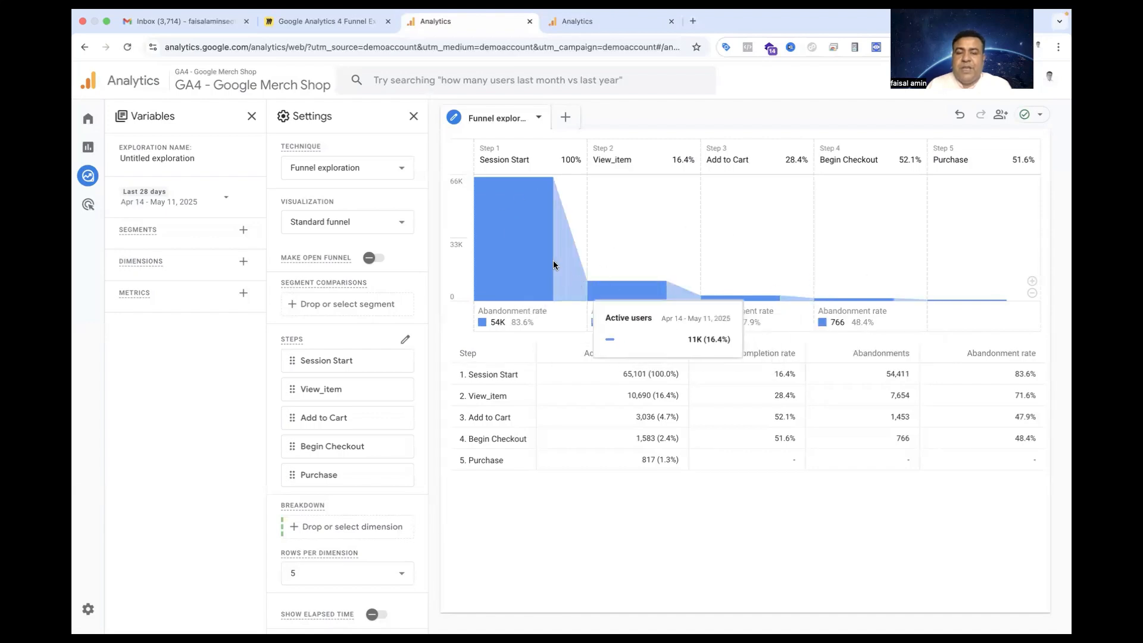
mouse_move(495, 265)
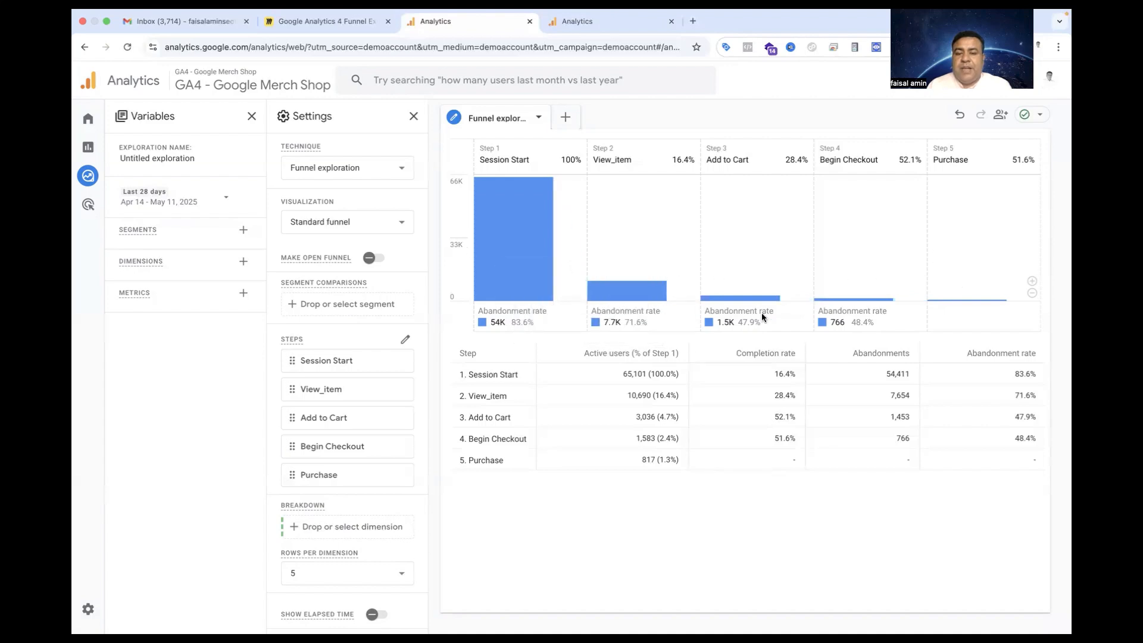
left_click(373, 258)
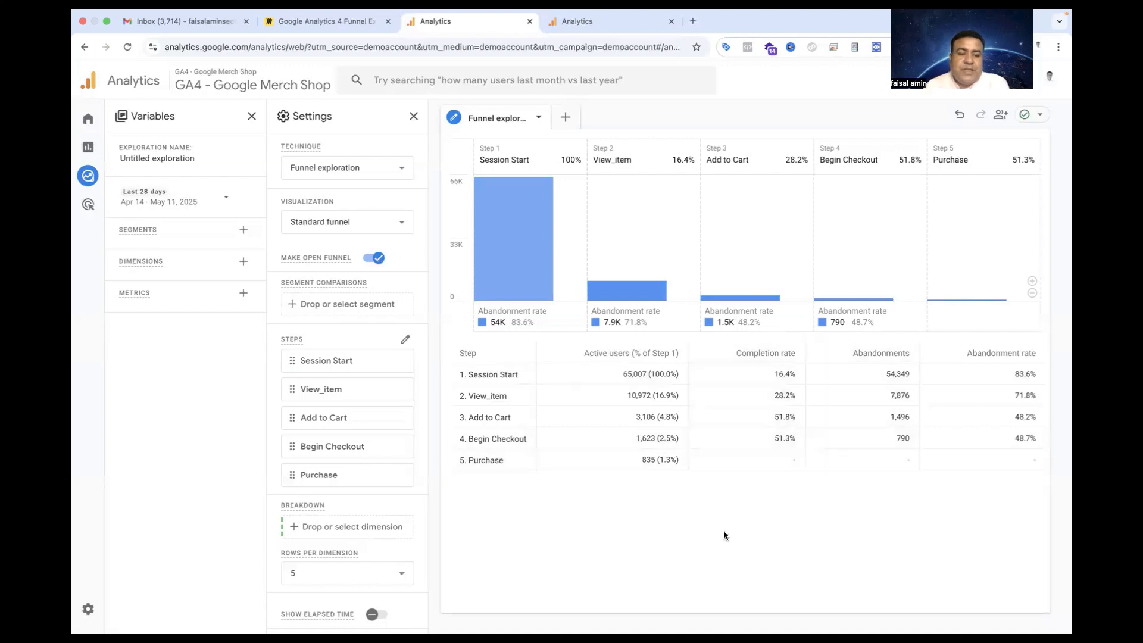
Step: Apply the predefined Paid traffic segment to the funnel, view its data and remove the segment again
left_click(242, 231)
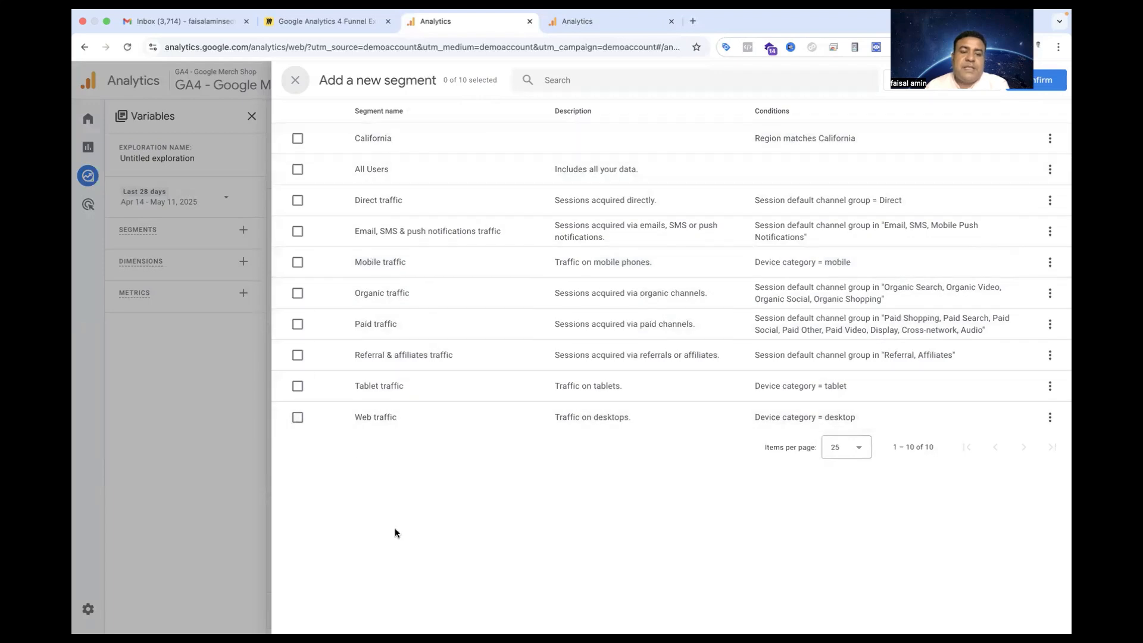
left_click(297, 325)
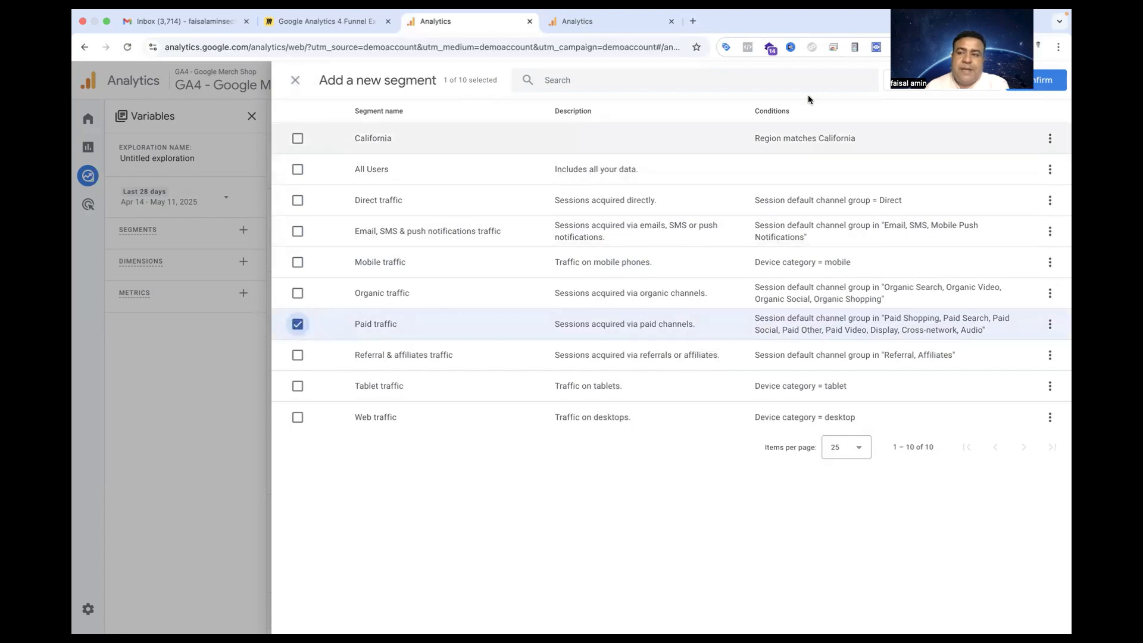
left_click(1036, 79)
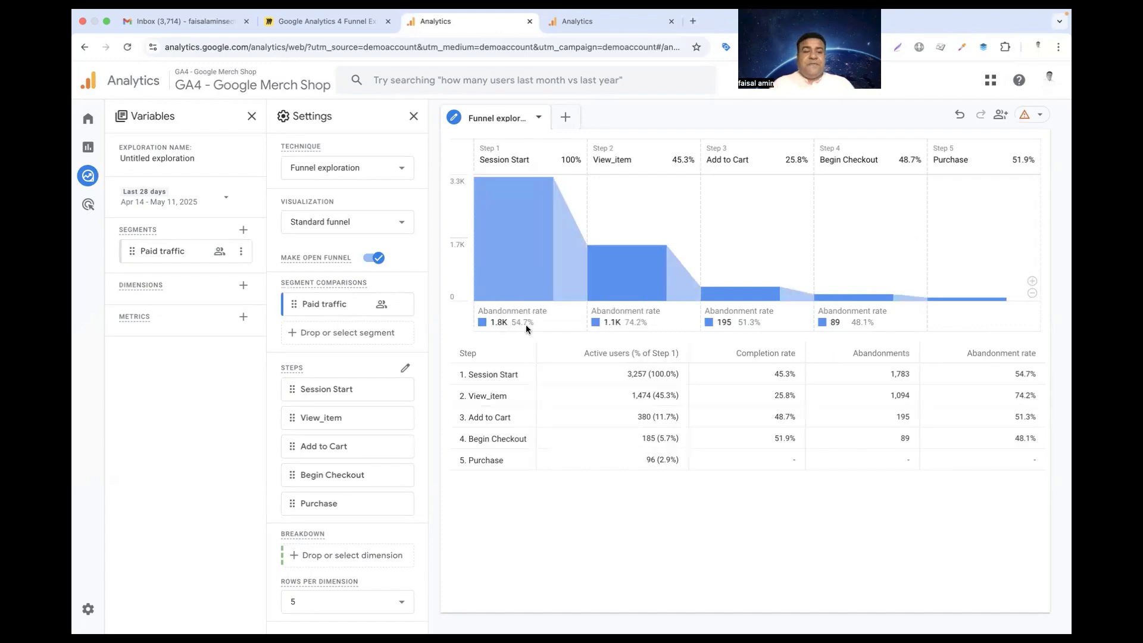
left_click(241, 251)
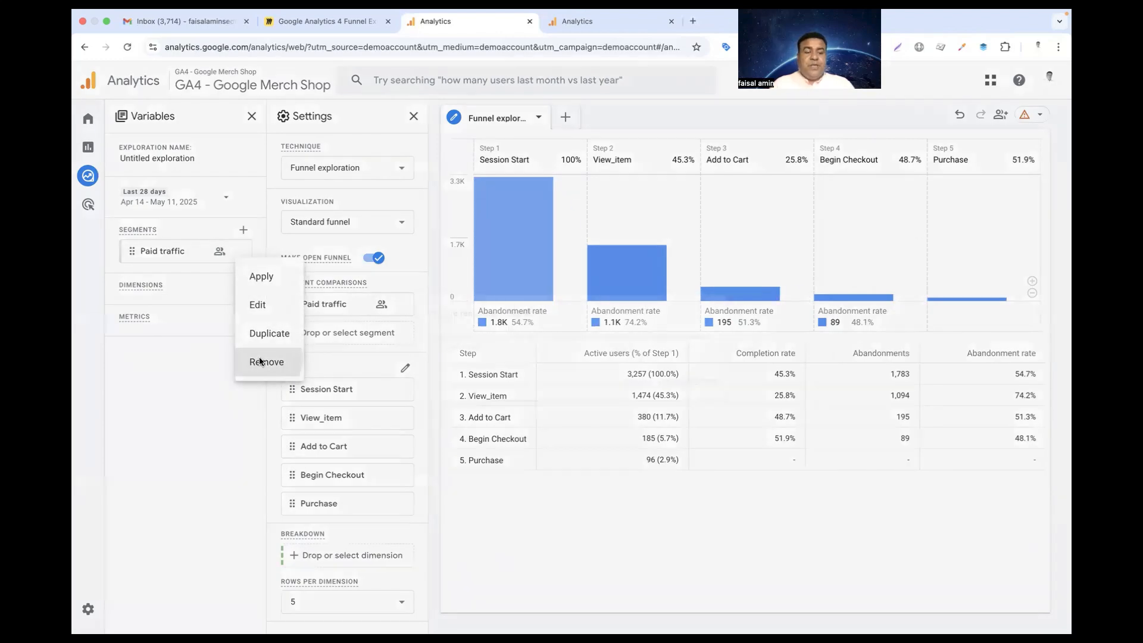
left_click(261, 362)
left_click(704, 385)
Step: Apply the predefined Organic traffic segment to the funnel, view its data and remove the segment again
left_click(244, 230)
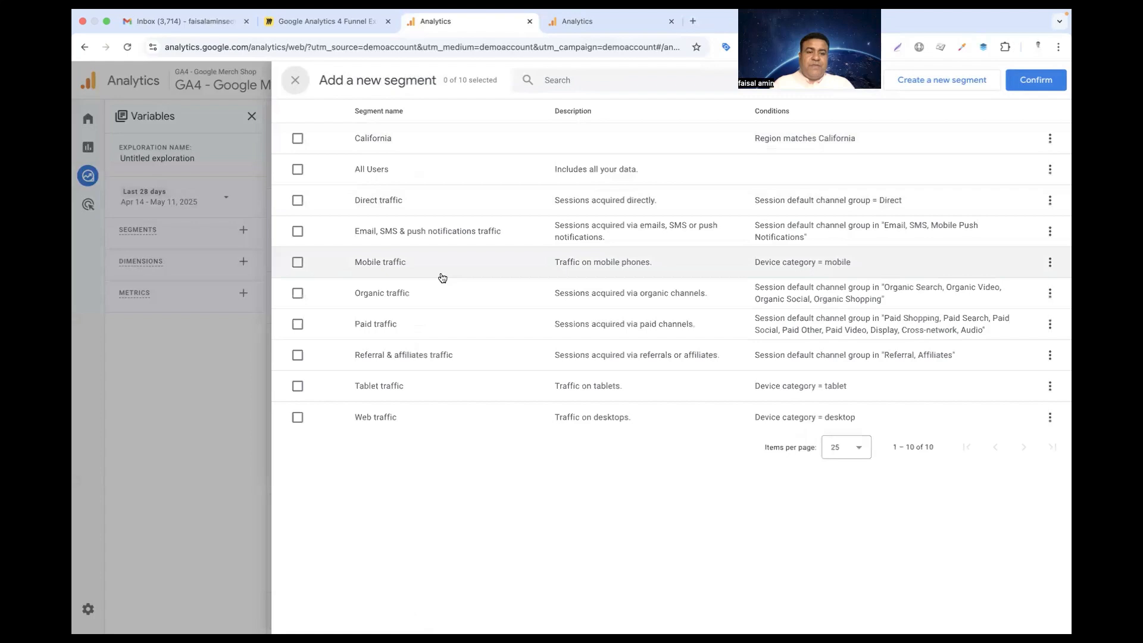
left_click(297, 293)
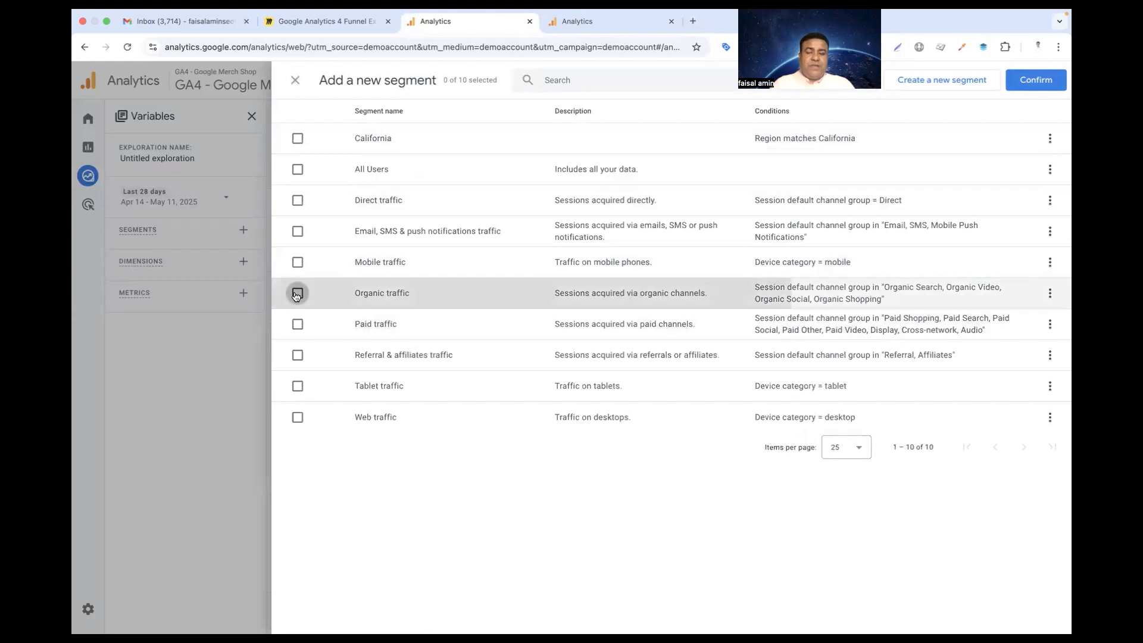
left_click(1042, 82)
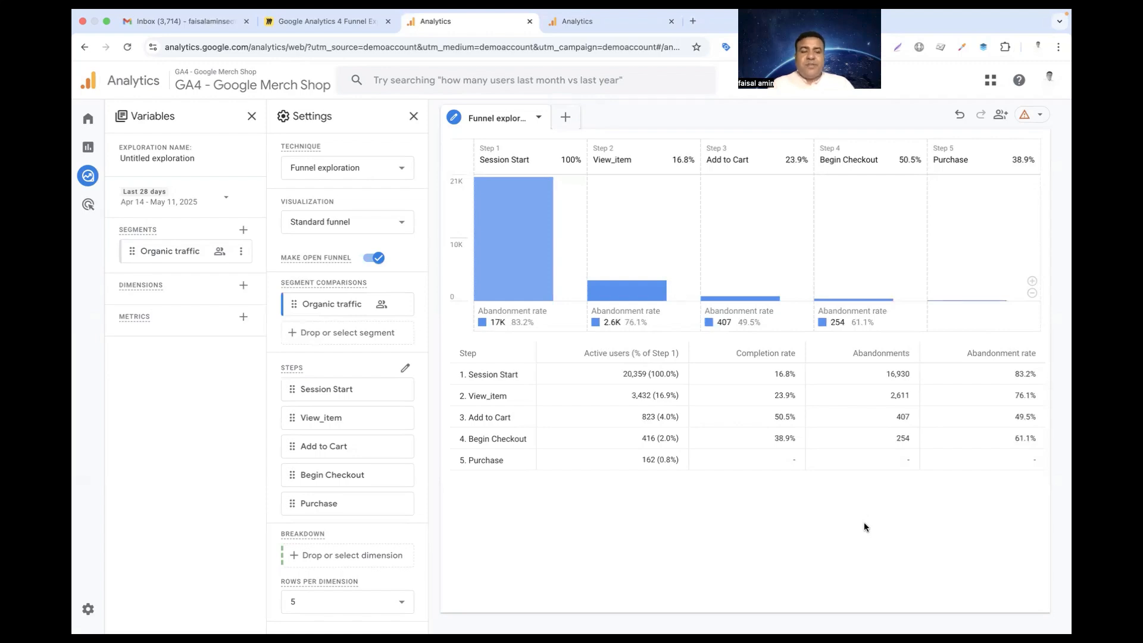
left_click(241, 250)
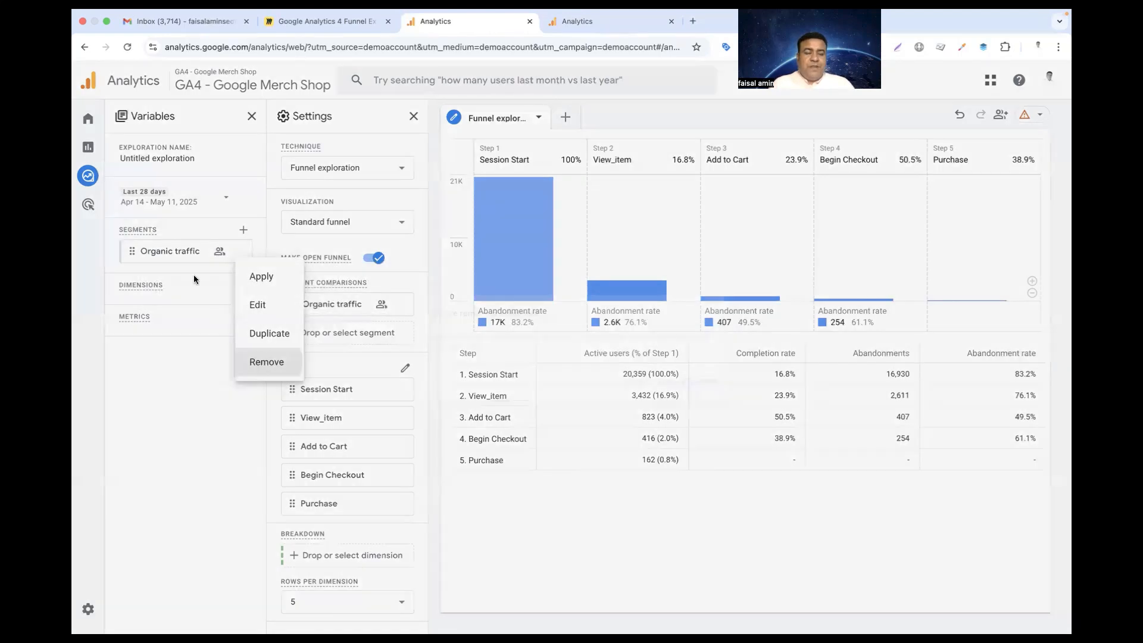
left_click(266, 362)
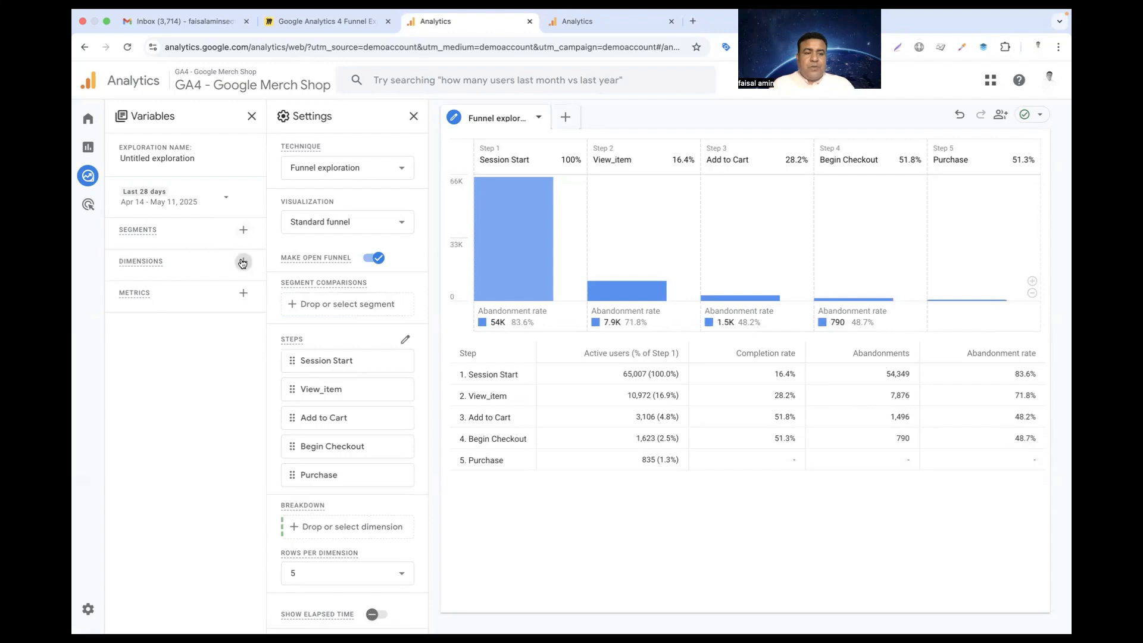
Step: Add the Session medium dimension to the exploration and use it as the funnel's breakdown
left_click(242, 263)
left_click(552, 84)
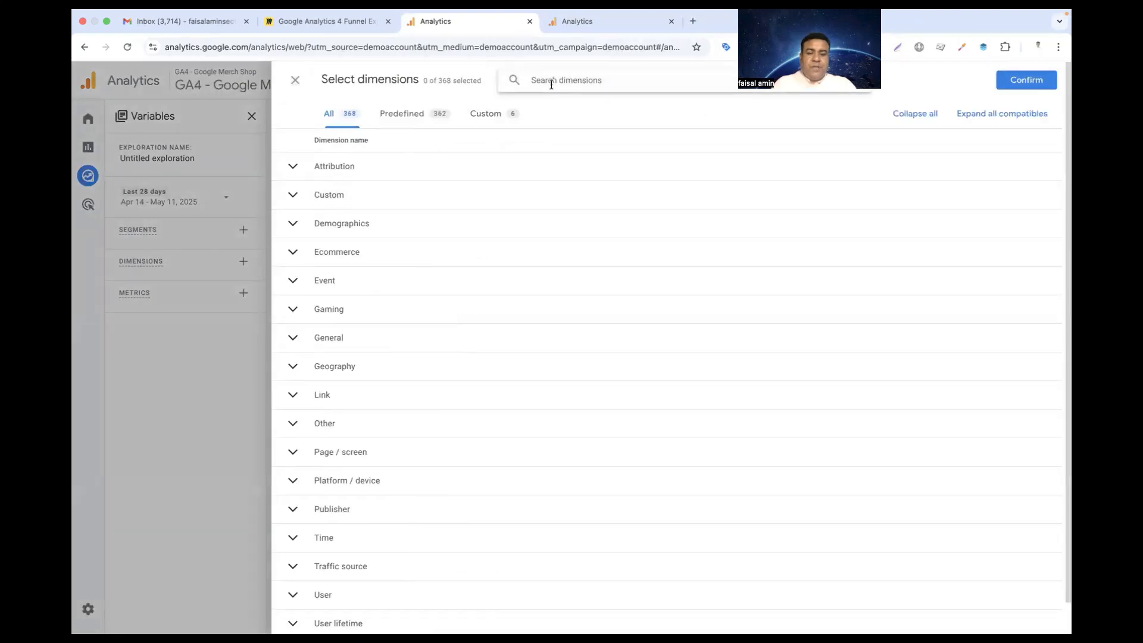
type("medi")
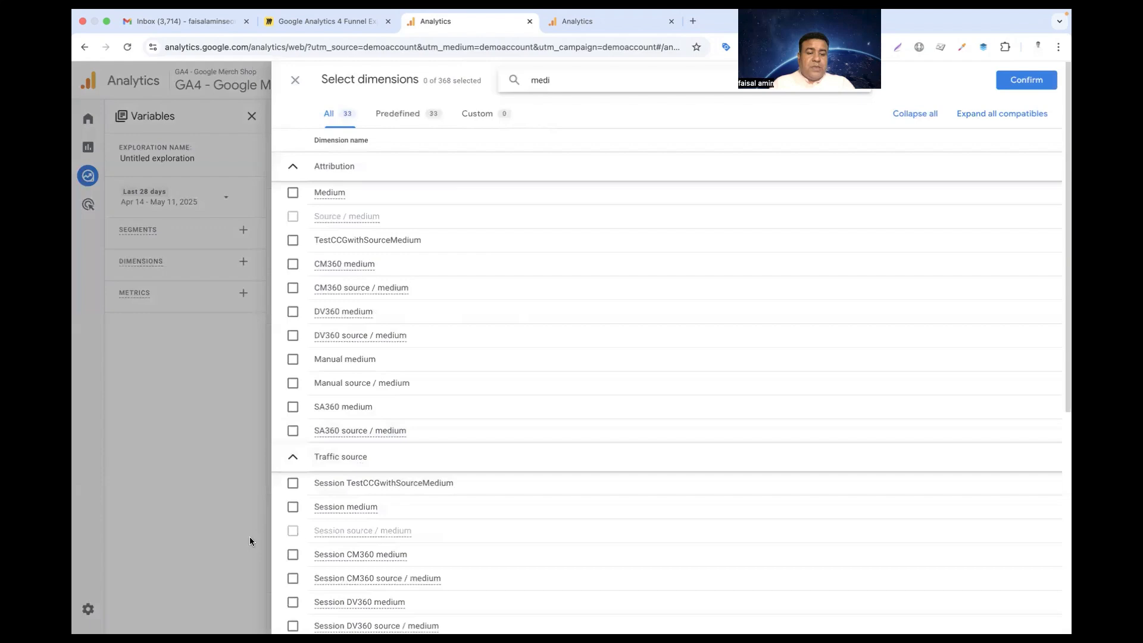
left_click(293, 507)
left_click(1025, 79)
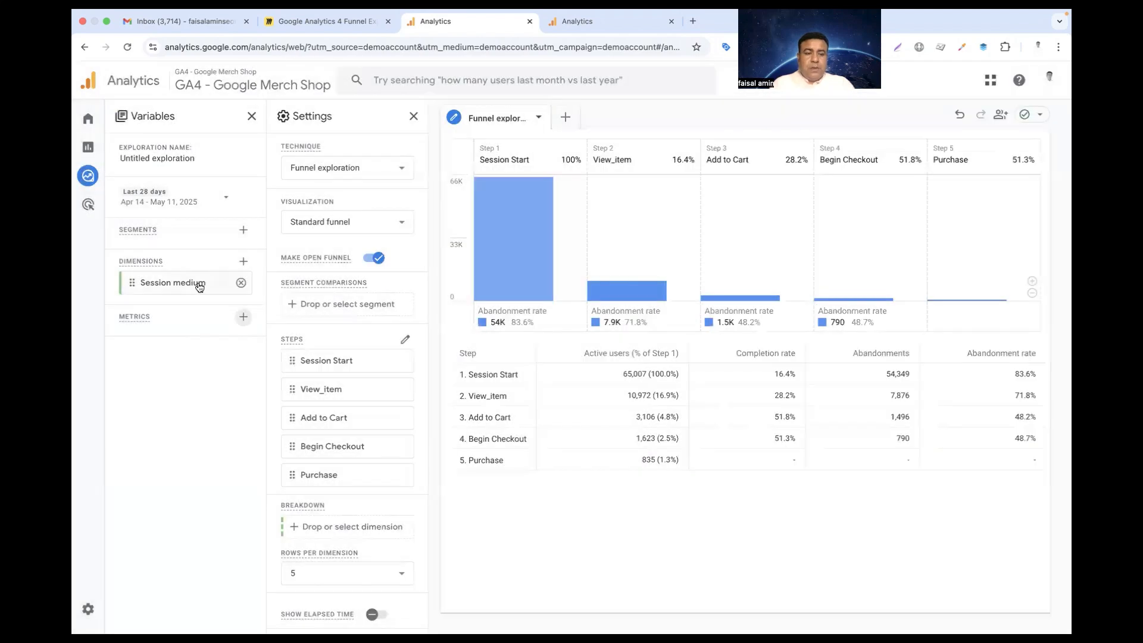
double_click(172, 282)
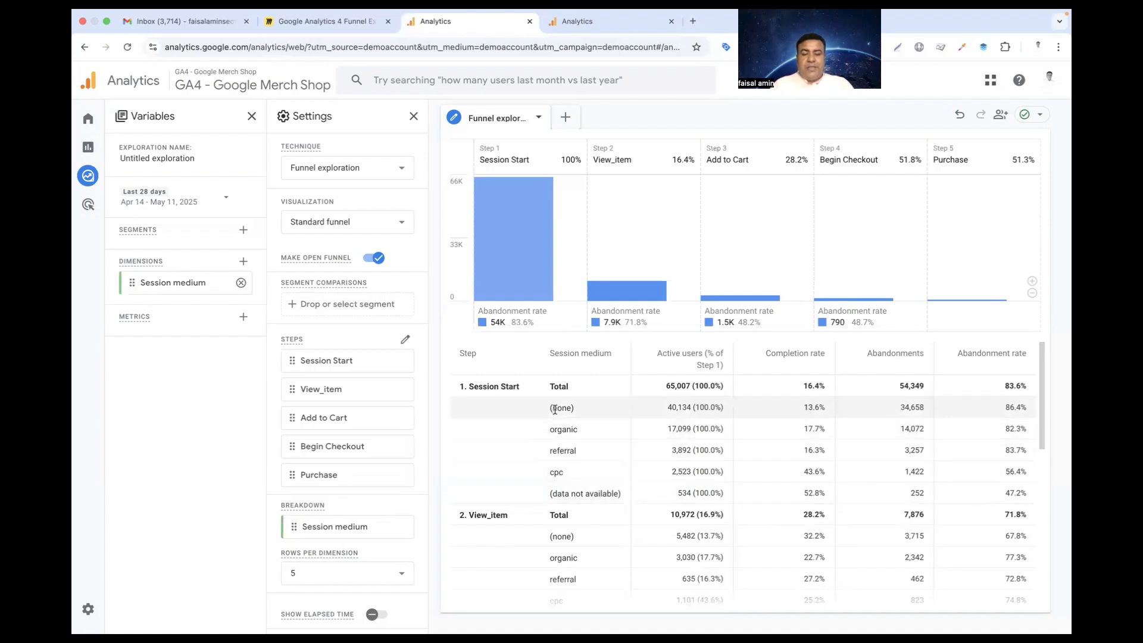
Step: Filter the funnel to show only data where Session medium exactly matches cpc
scroll(555, 409, "down", 6)
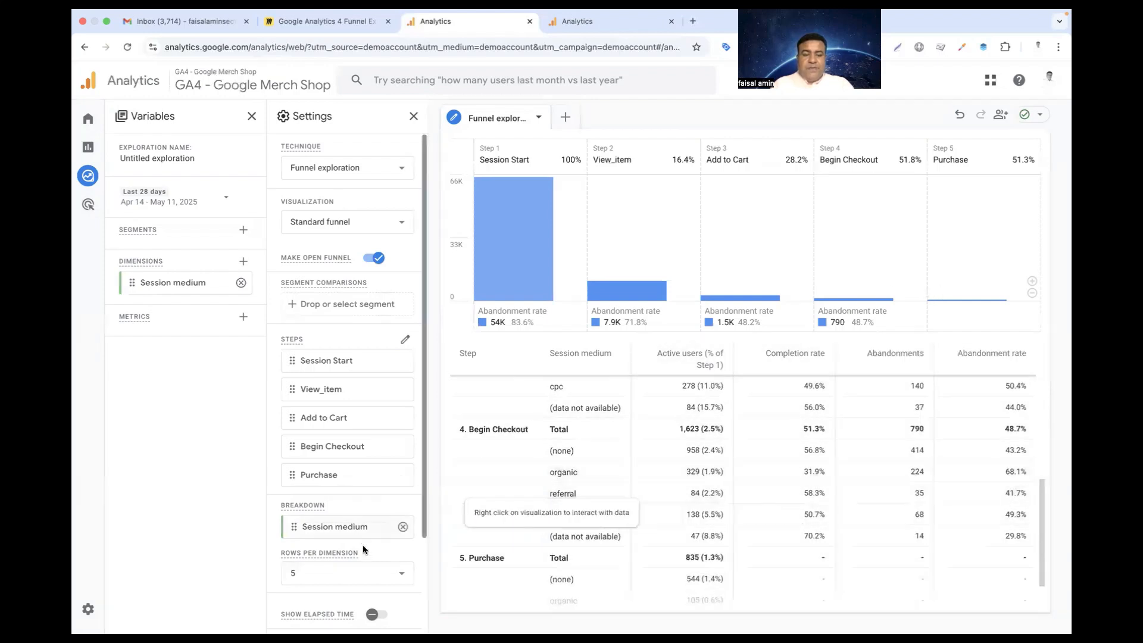
scroll(360, 546, "down", 3)
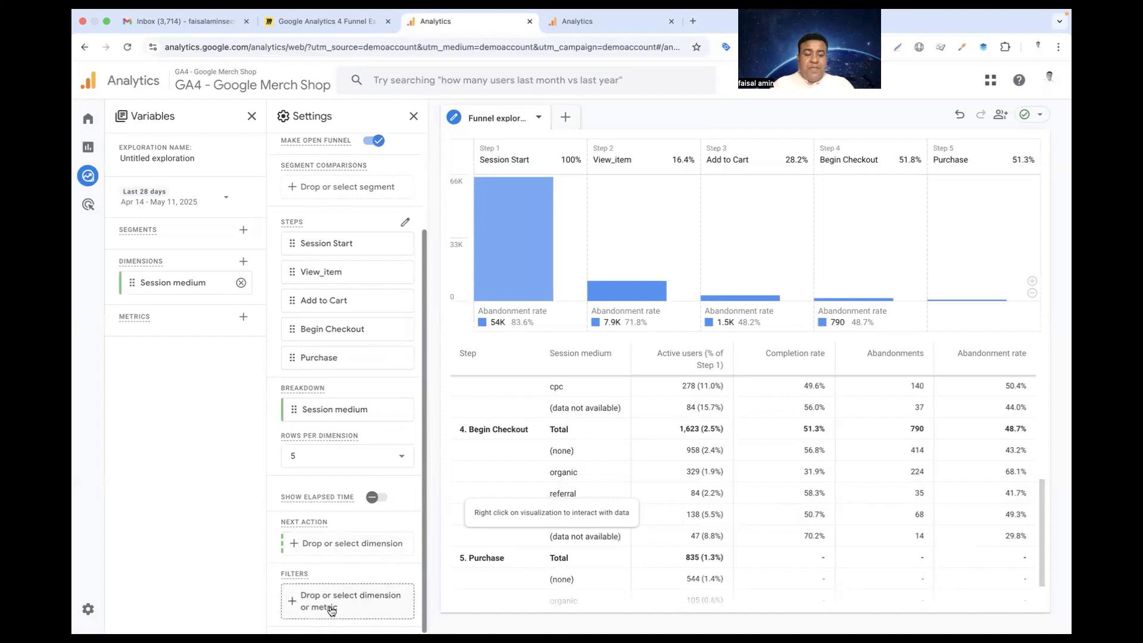
left_click(331, 610)
left_click(376, 600)
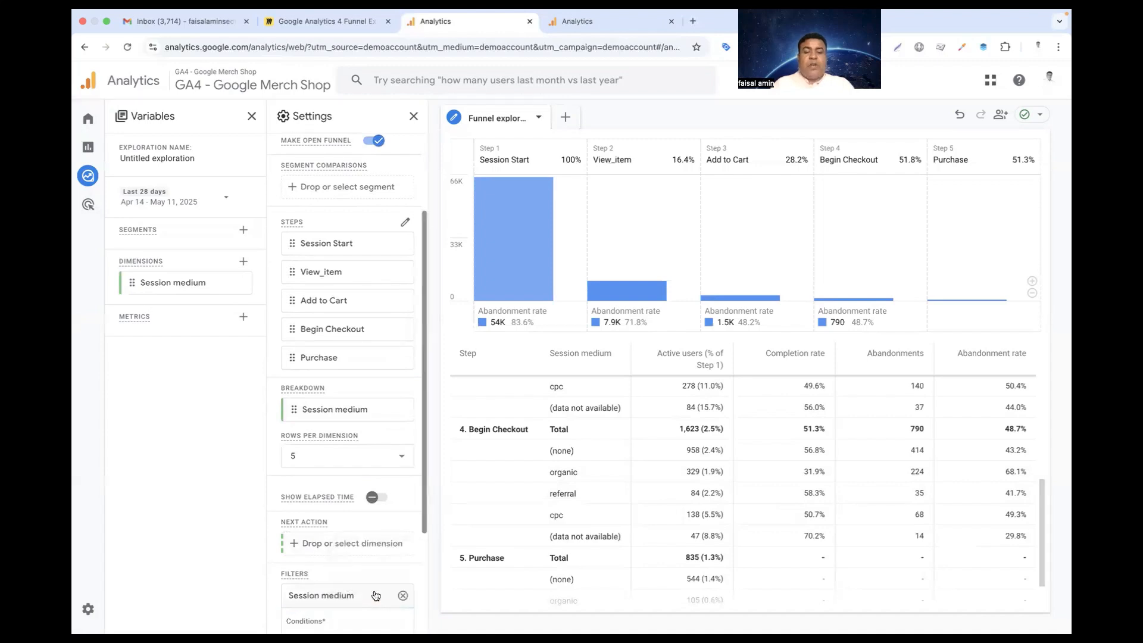
scroll(375, 595, "down", 3)
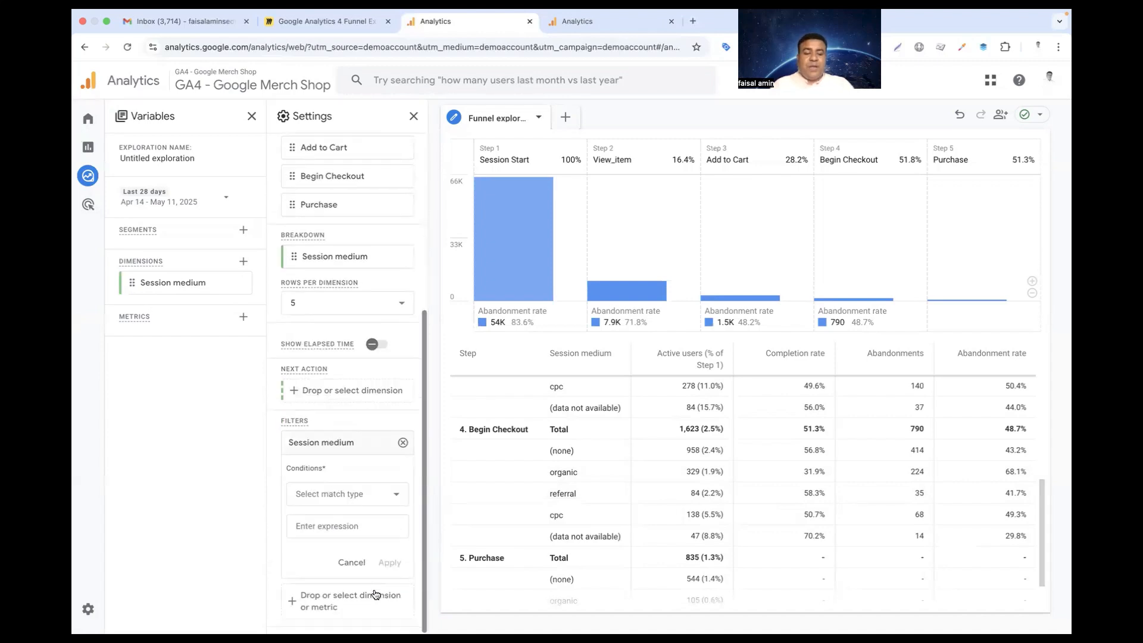
left_click(348, 494)
left_click(350, 337)
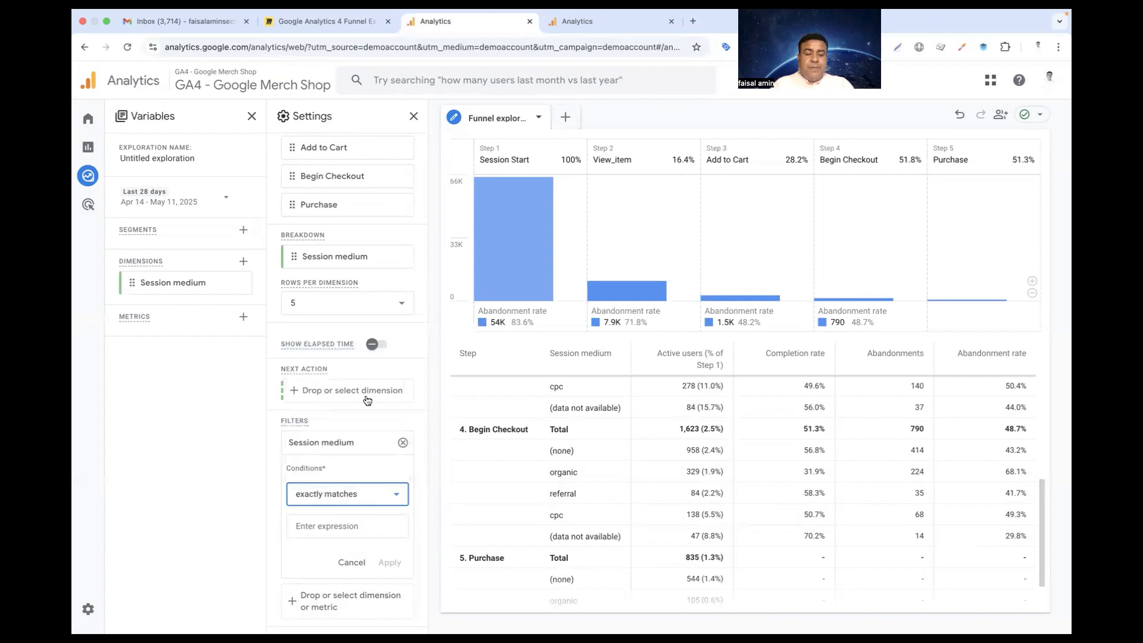
left_click(352, 530)
left_click(320, 463)
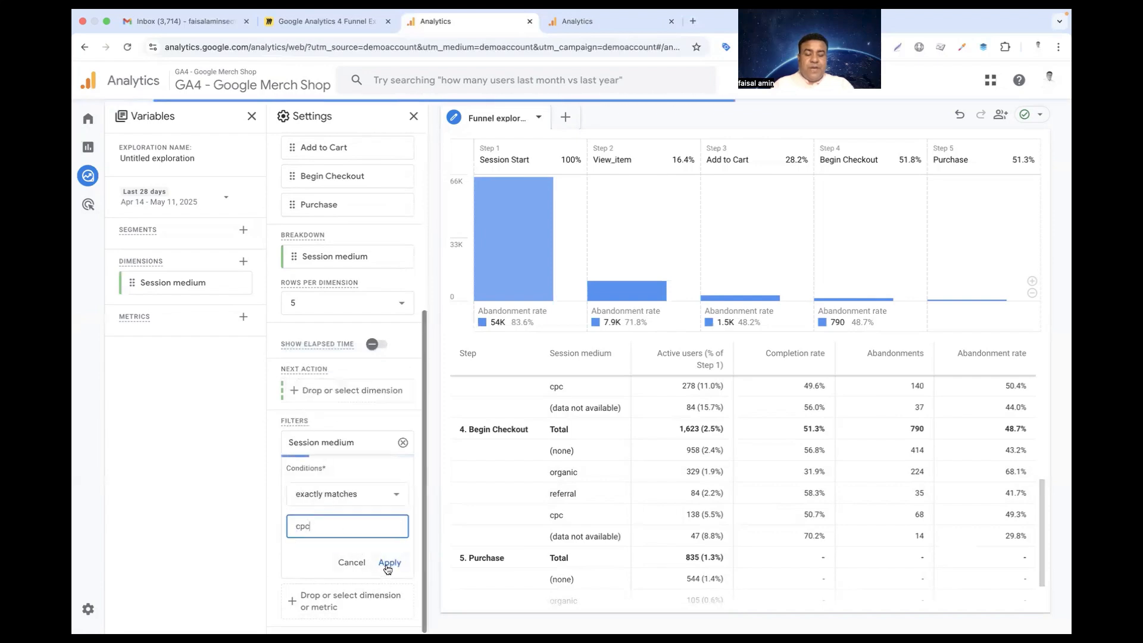
left_click(389, 563)
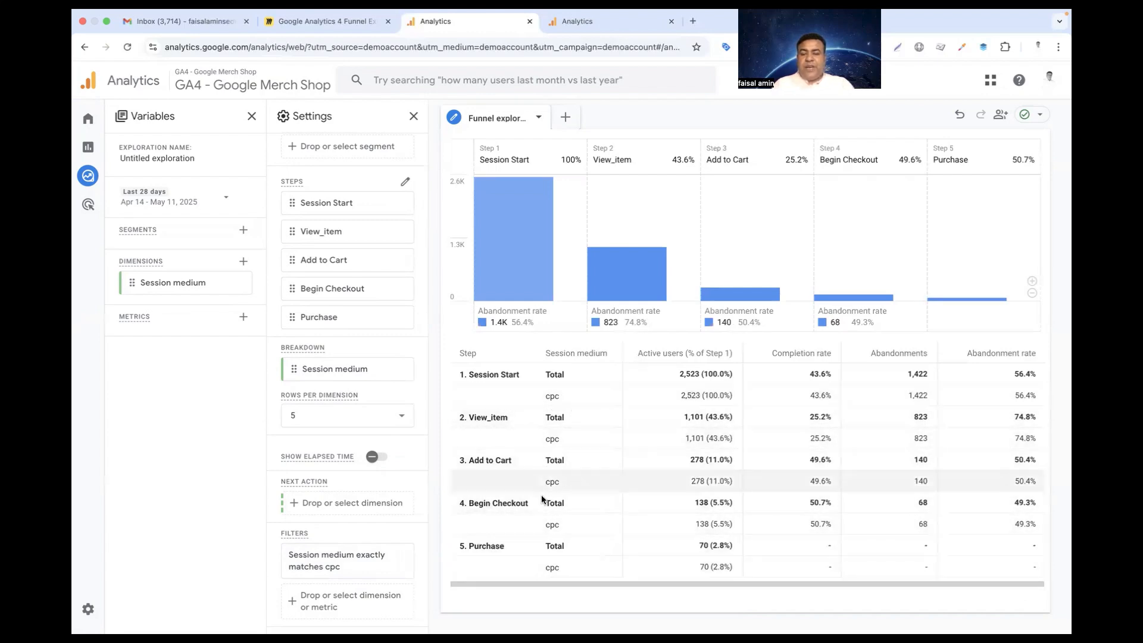
left_click_drag(578, 584, 710, 581)
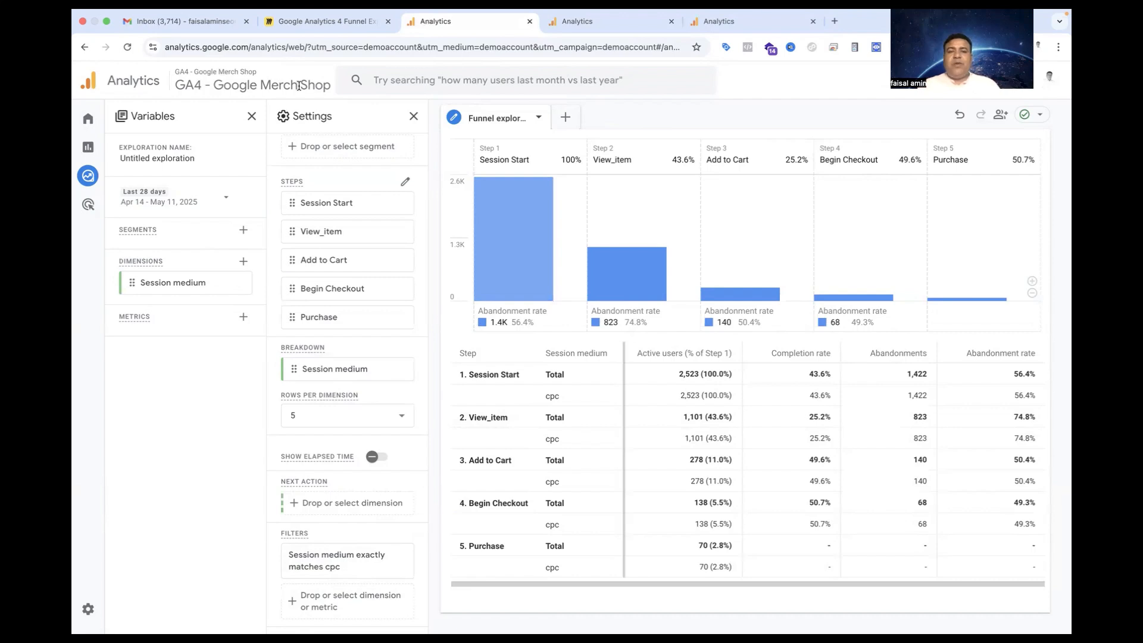
Step: Switch to the other property's funnel exploration and apply the predefined Mobile traffic segment to its funnel
left_click(718, 21)
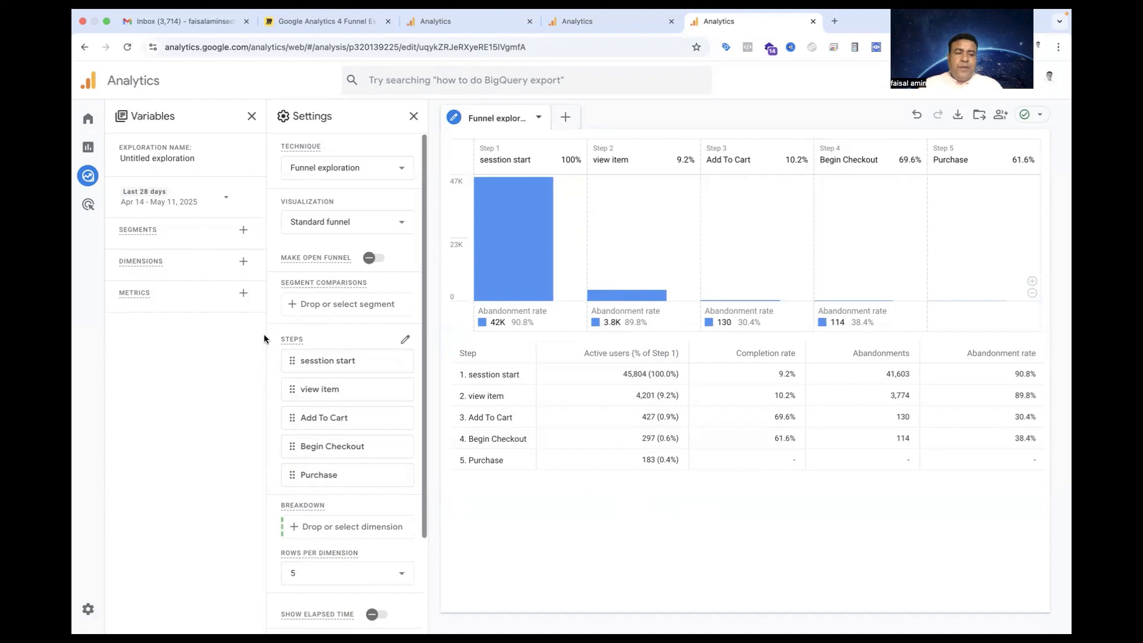
left_click(243, 230)
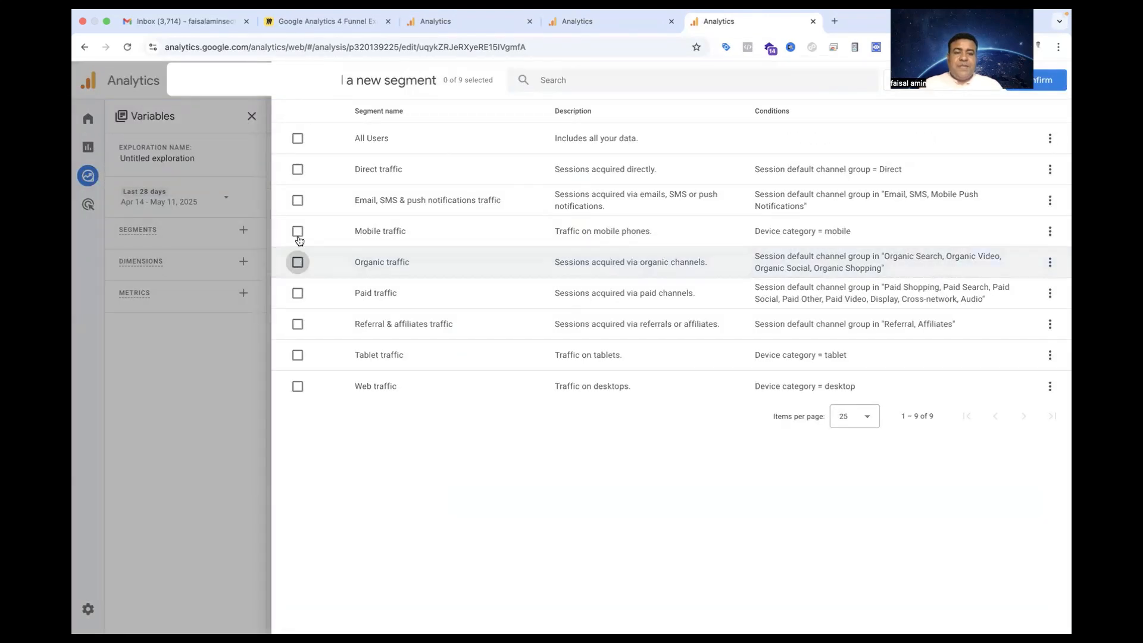
left_click(298, 232)
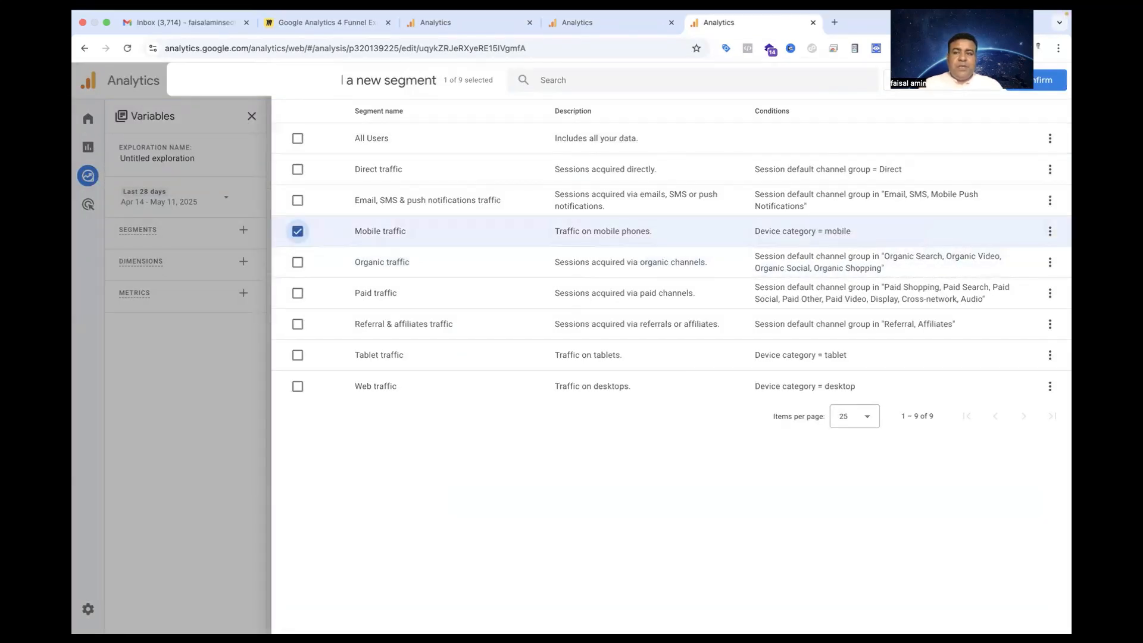
left_click(1039, 83)
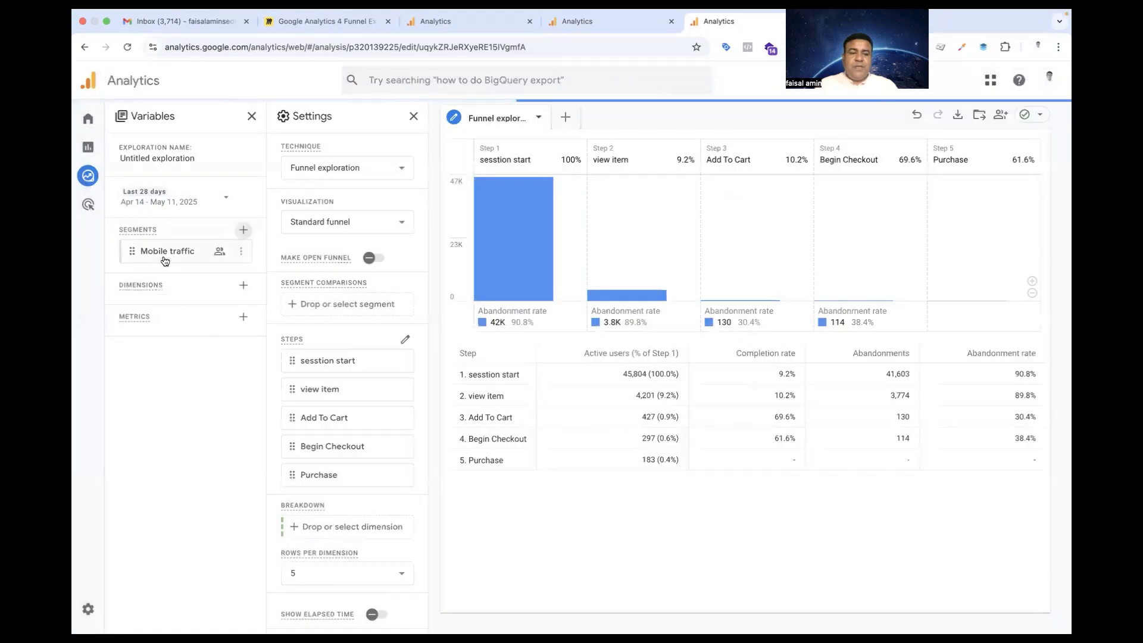
double_click(165, 253)
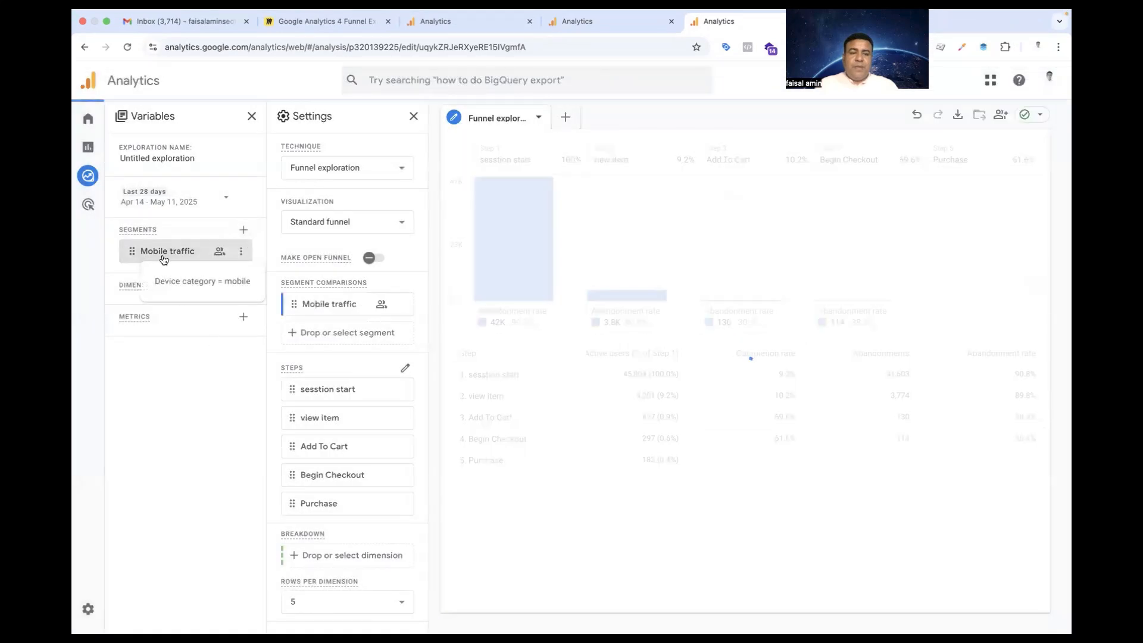
Step: Make this funnel open and add the predefined Web traffic segment as a second segment comparison
left_click(374, 257)
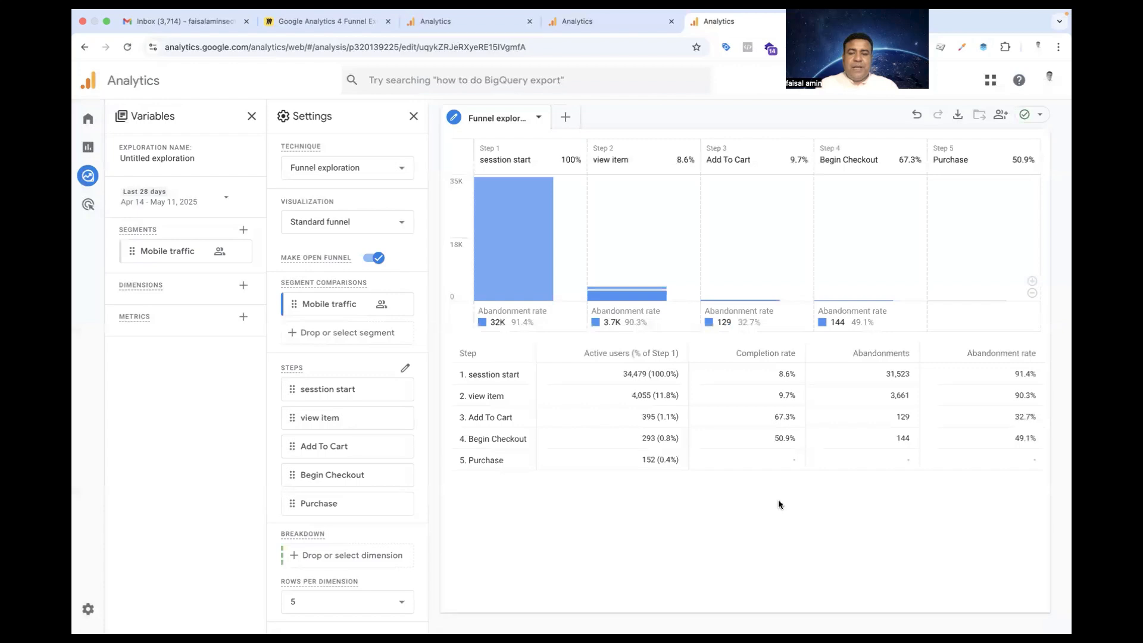
mouse_move(482, 290)
left_click(241, 231)
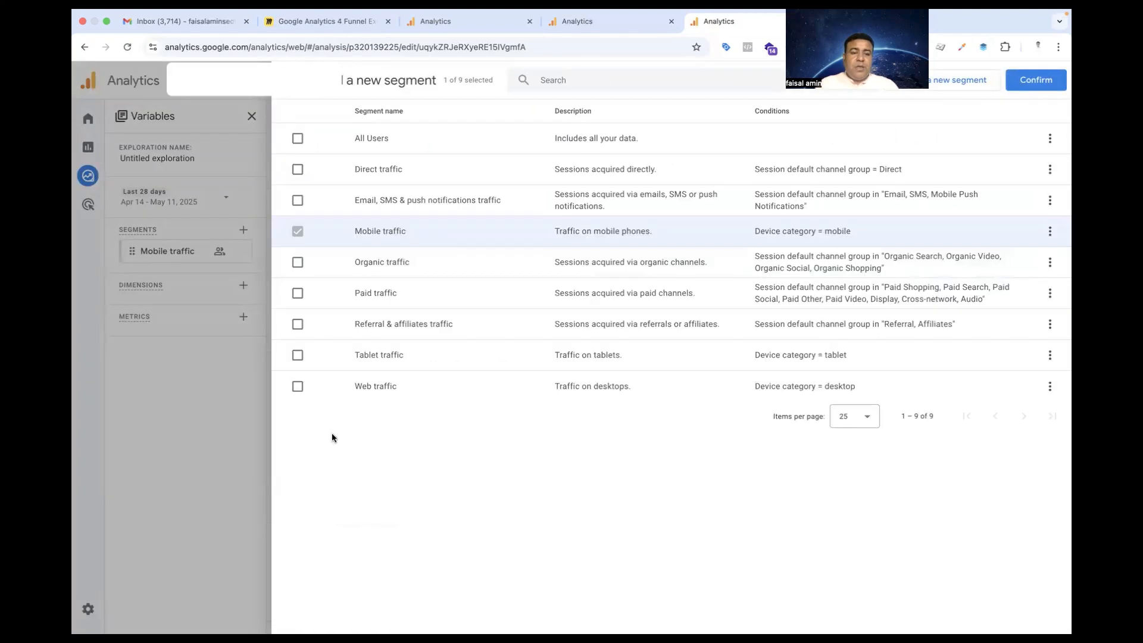
left_click(297, 386)
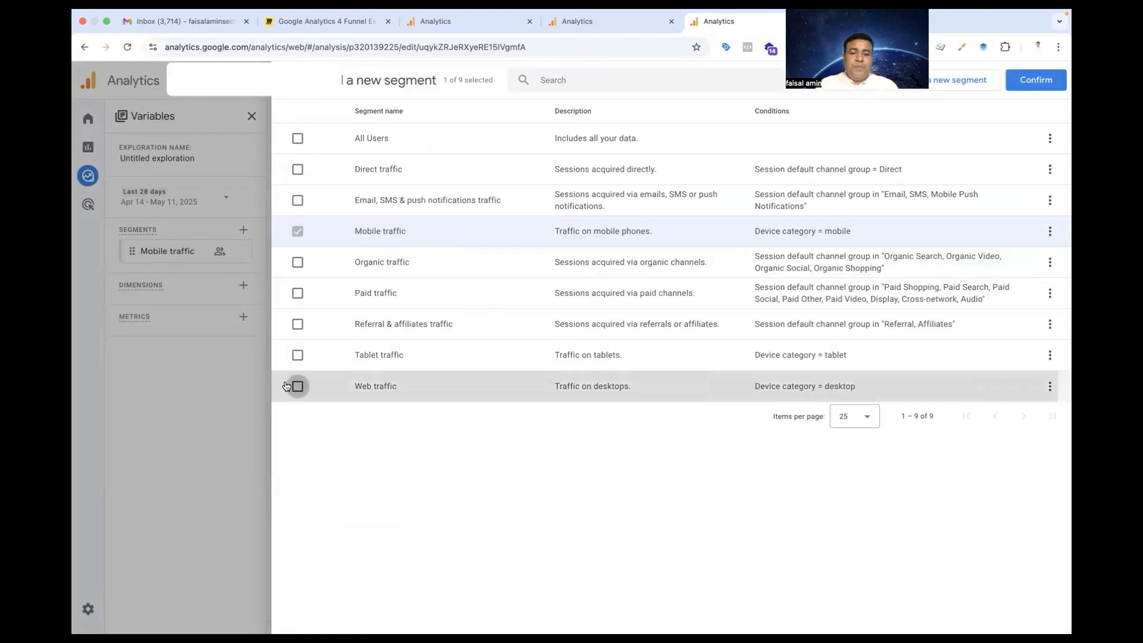
left_click(1036, 80)
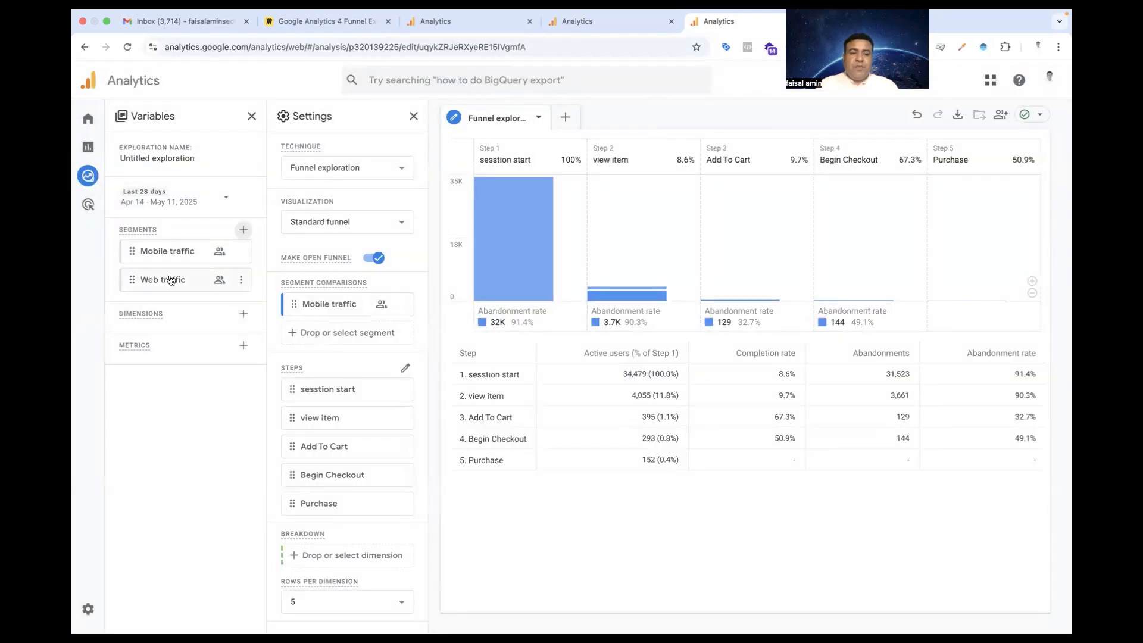
double_click(173, 279)
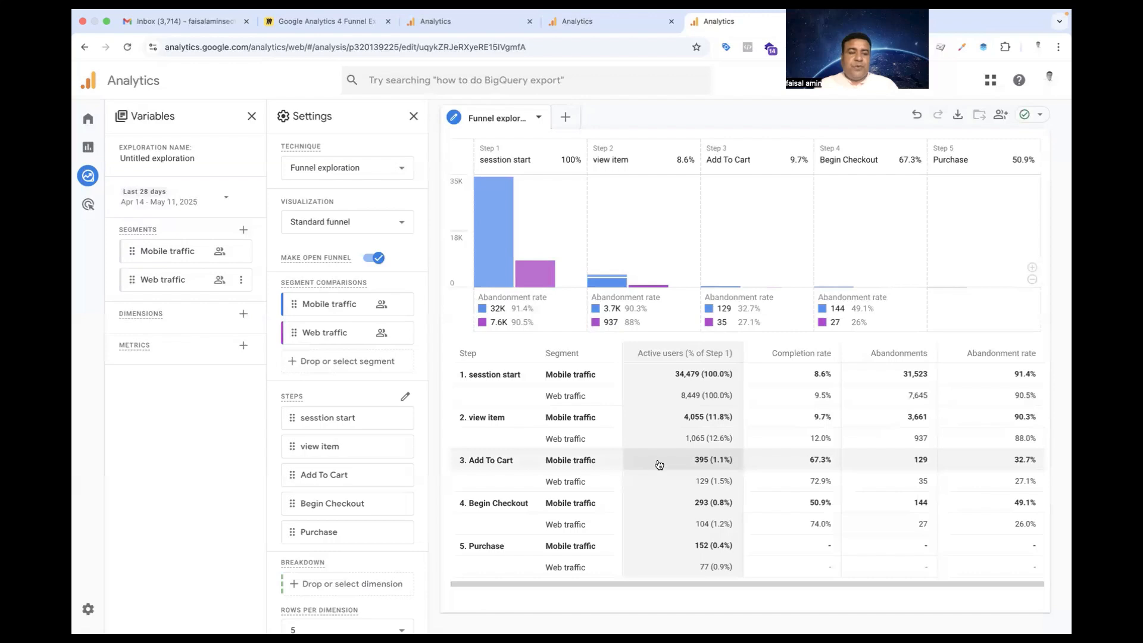
Step: Add the Session source platform dimension to the exploration and use it as the funnel's breakdown
left_click(243, 315)
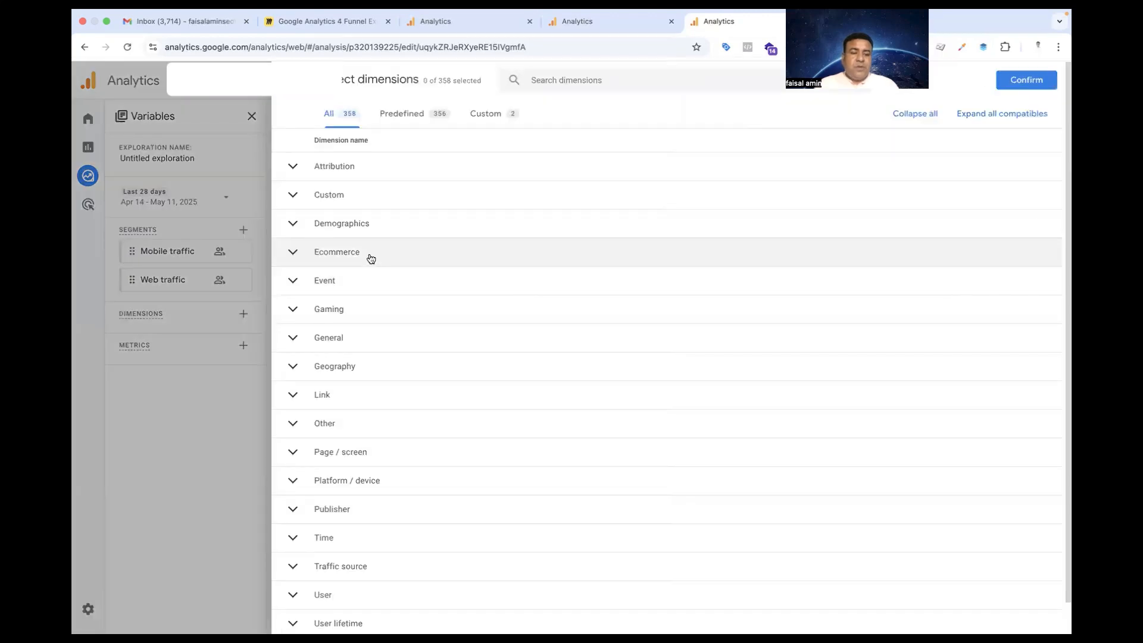
scroll(393, 417, "down", 1)
left_click(412, 532)
scroll(412, 505, "down", 3)
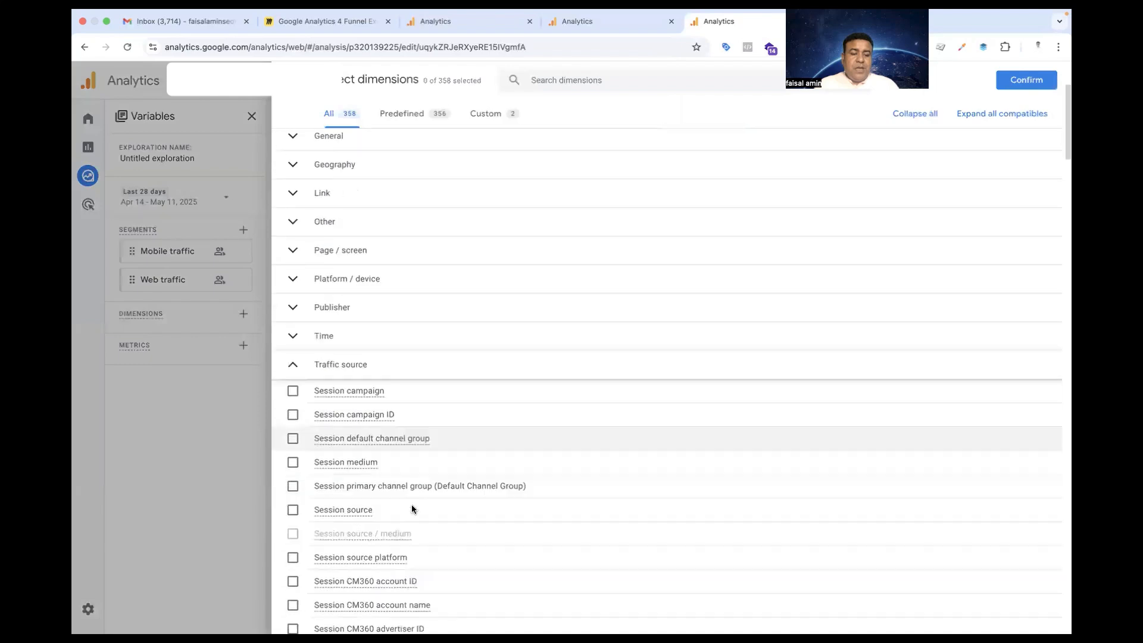
scroll(412, 506, "down", 1)
left_click(293, 544)
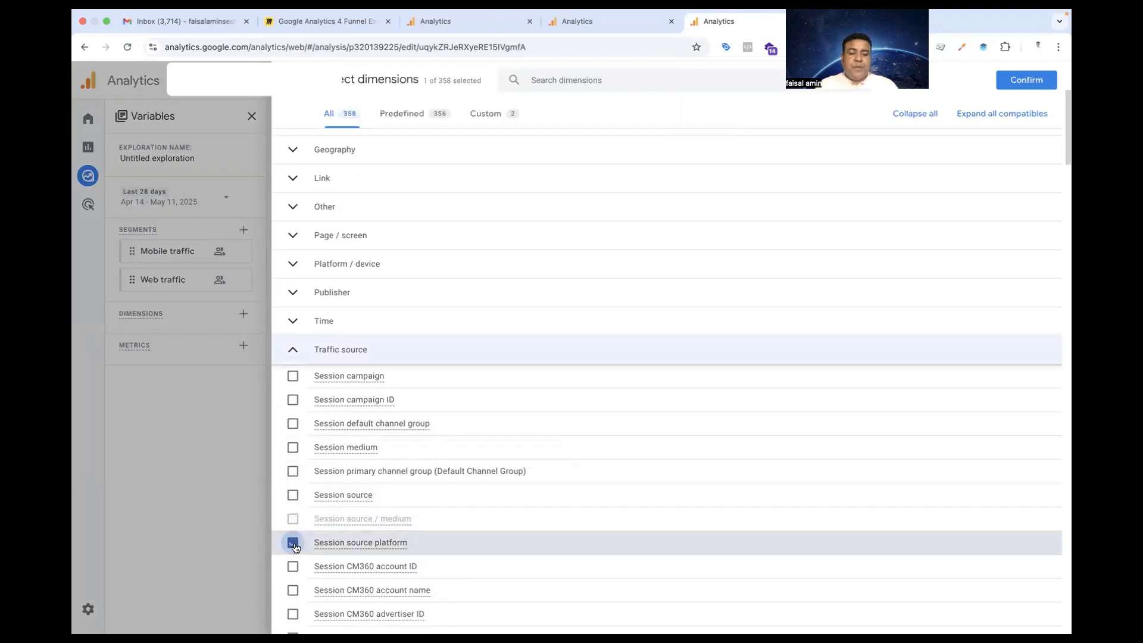
left_click(1027, 80)
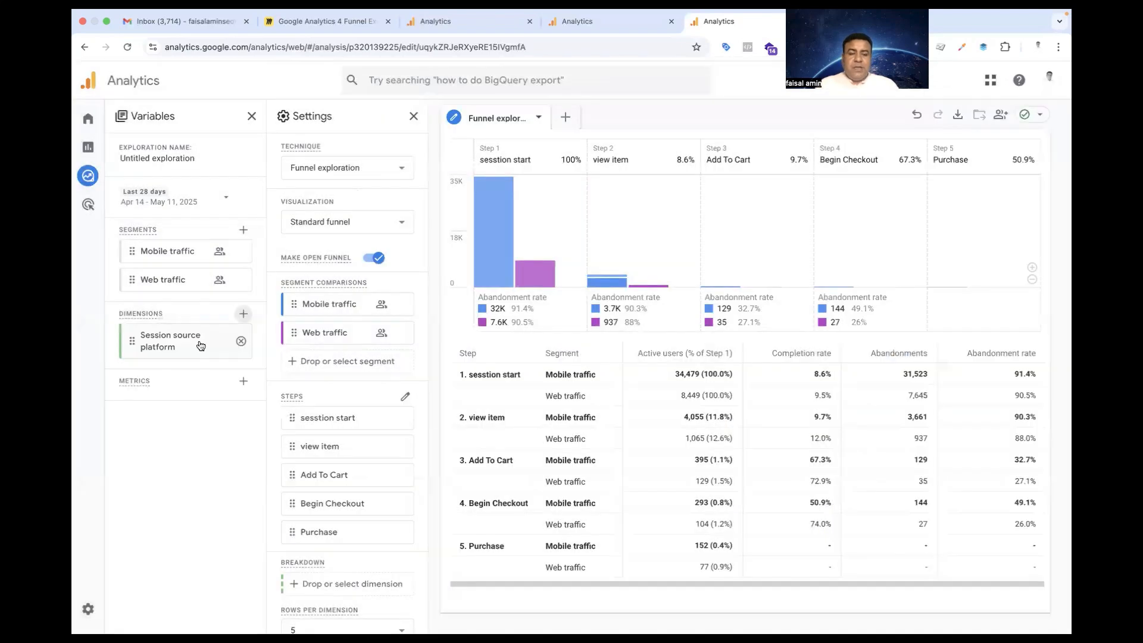
double_click(201, 346)
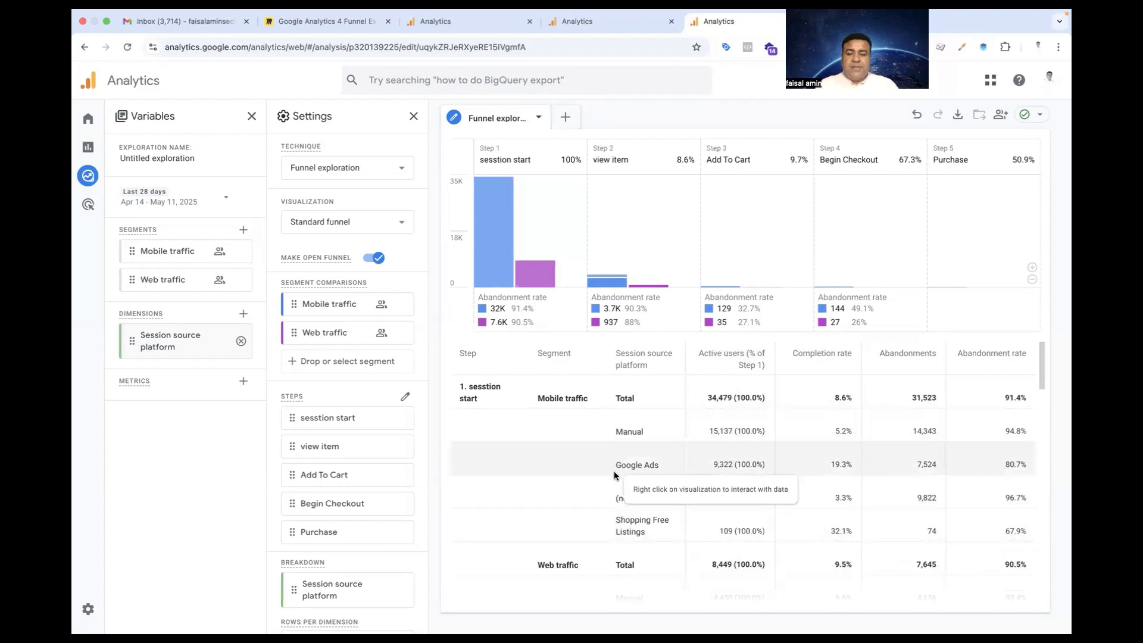
scroll(615, 475, "down", 1)
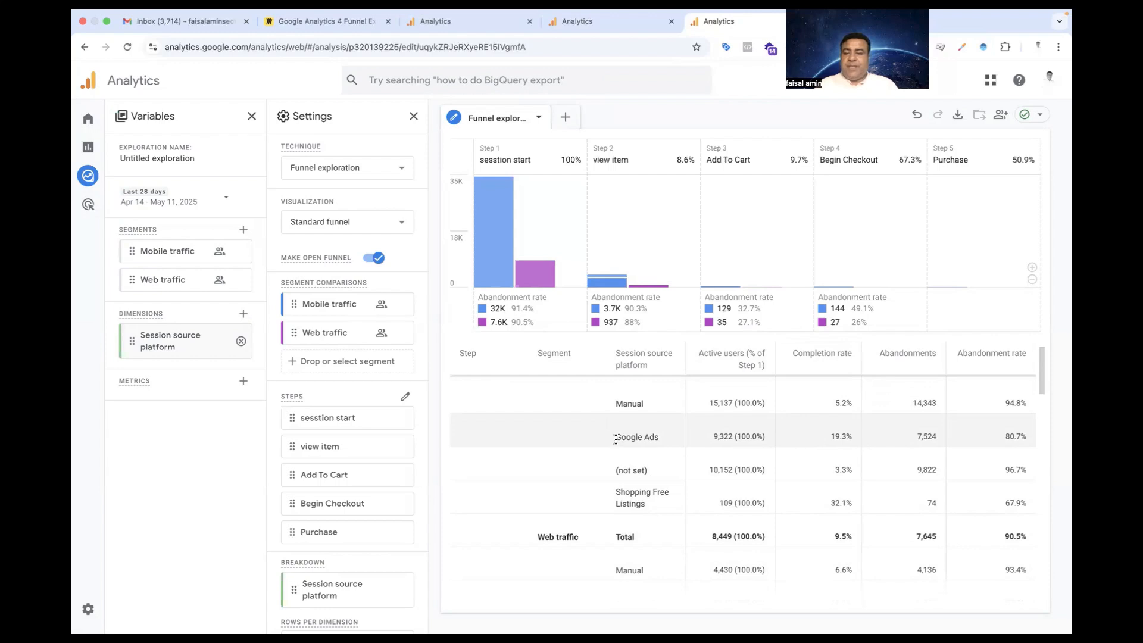
Step: Replace the Session source platform dimension in the exploration's variables with Session source
left_click(241, 342)
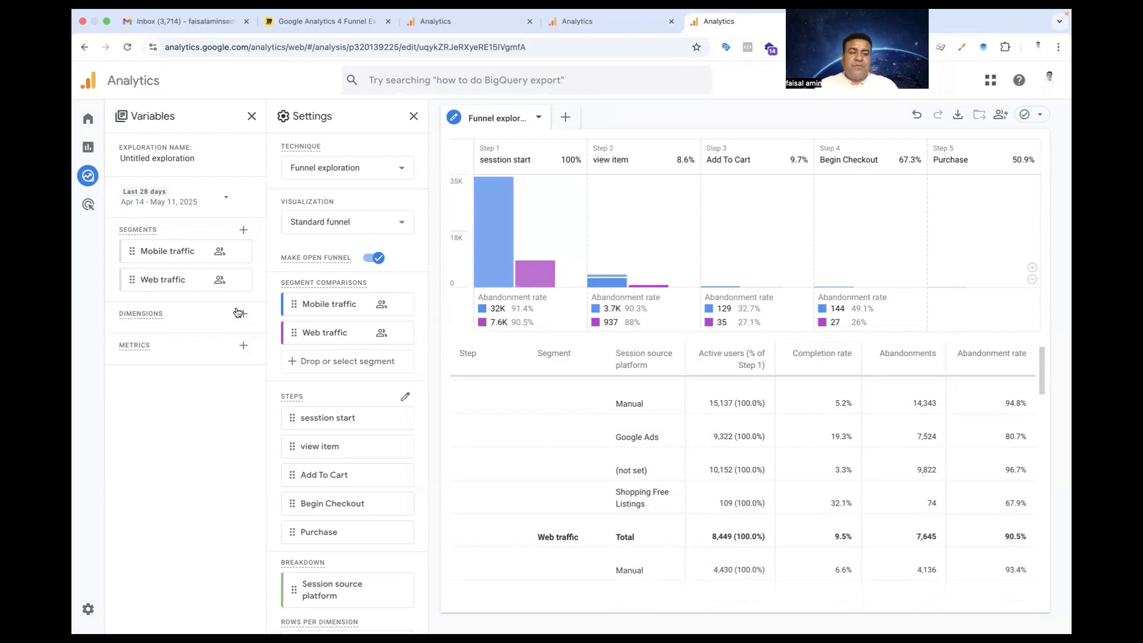
left_click(241, 313)
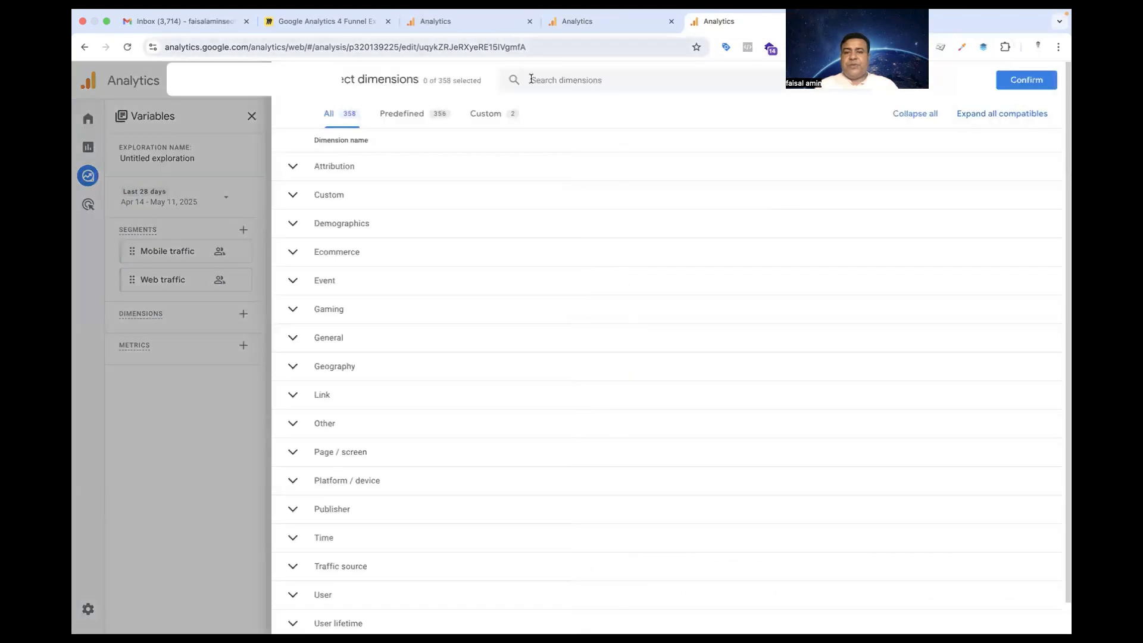
left_click(533, 80)
type("se")
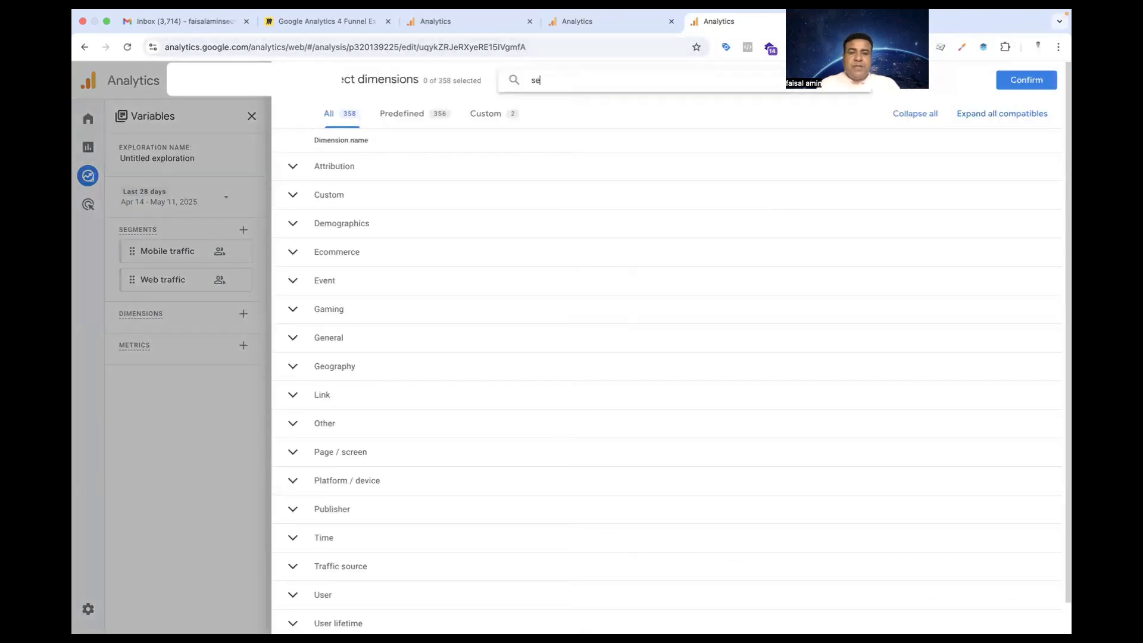
type("ssion")
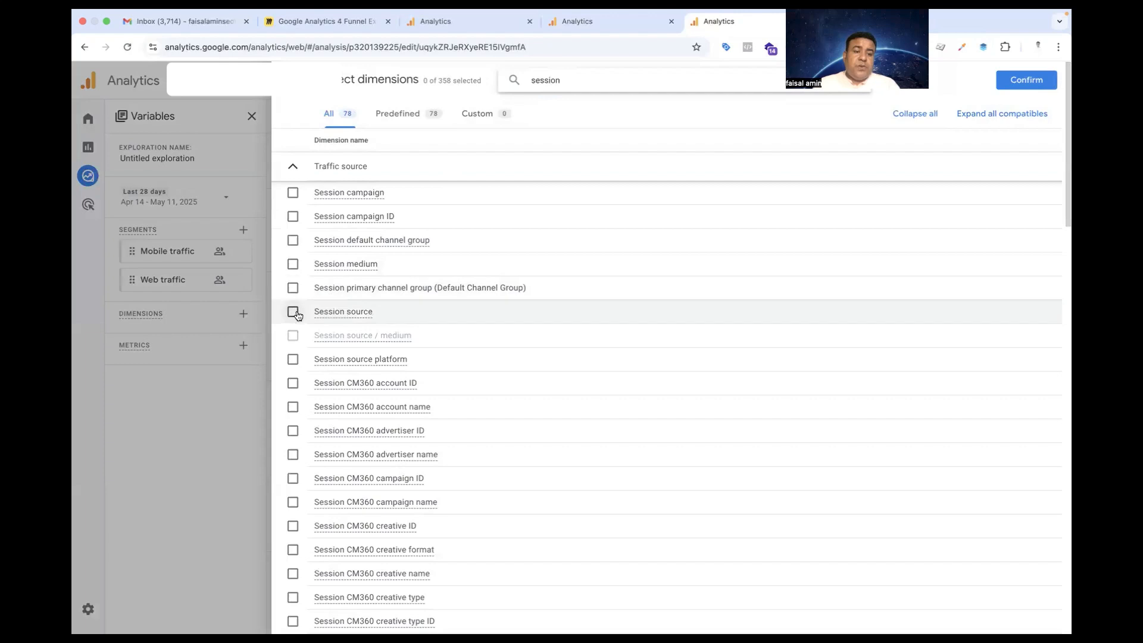
left_click(293, 311)
left_click(1019, 90)
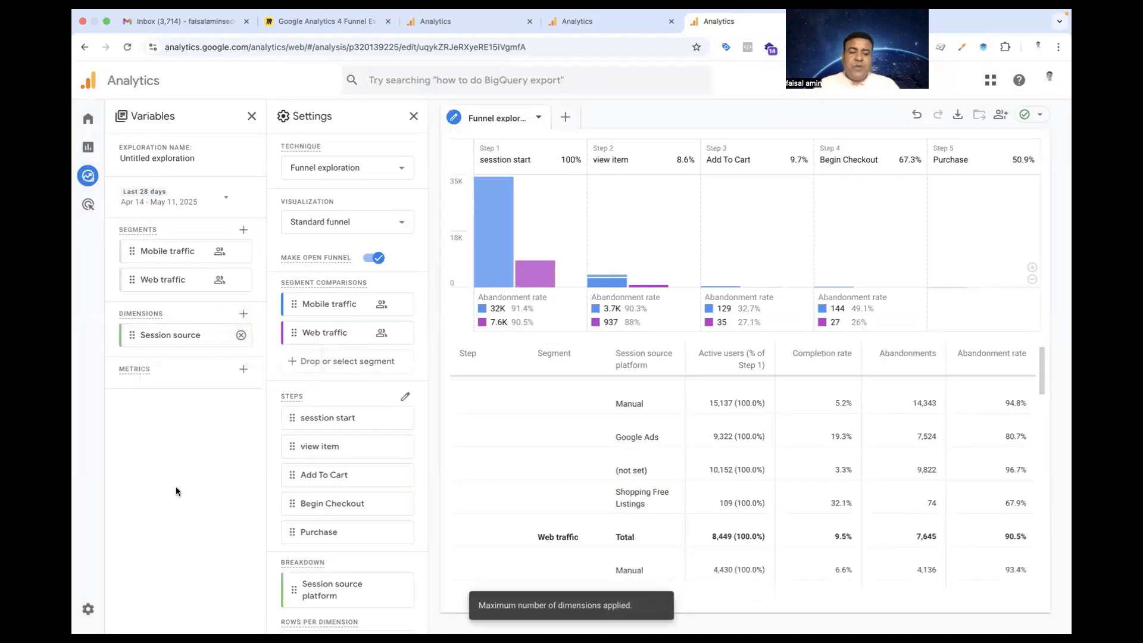
Step: Filter the funnel to show only data where Session source exactly matches metappc
scroll(285, 494, "down", 3)
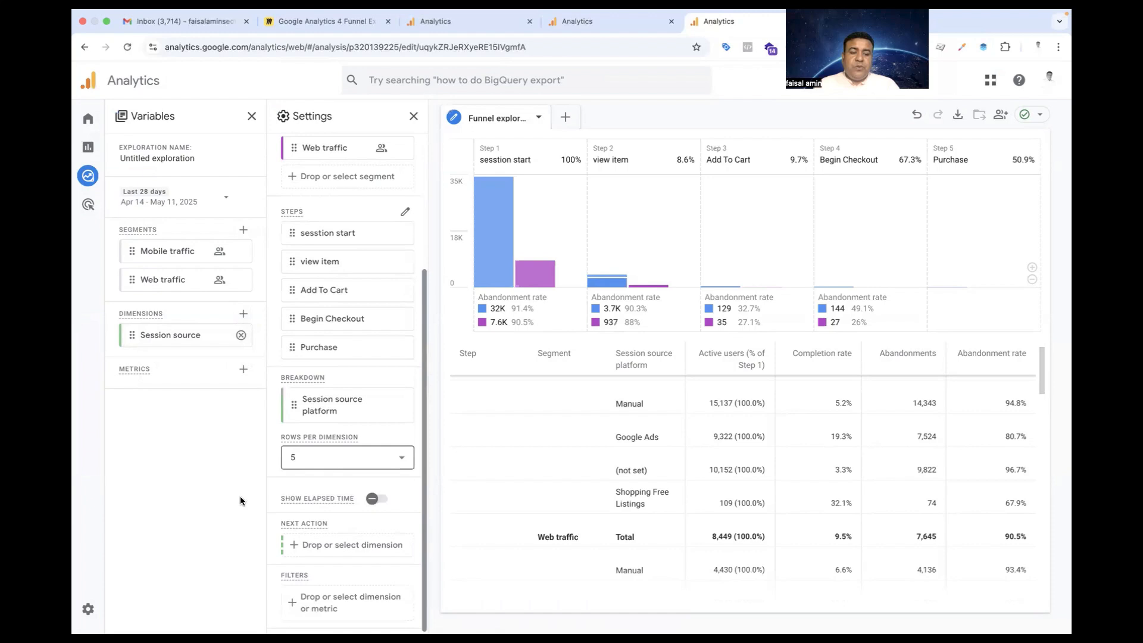
left_click(332, 602)
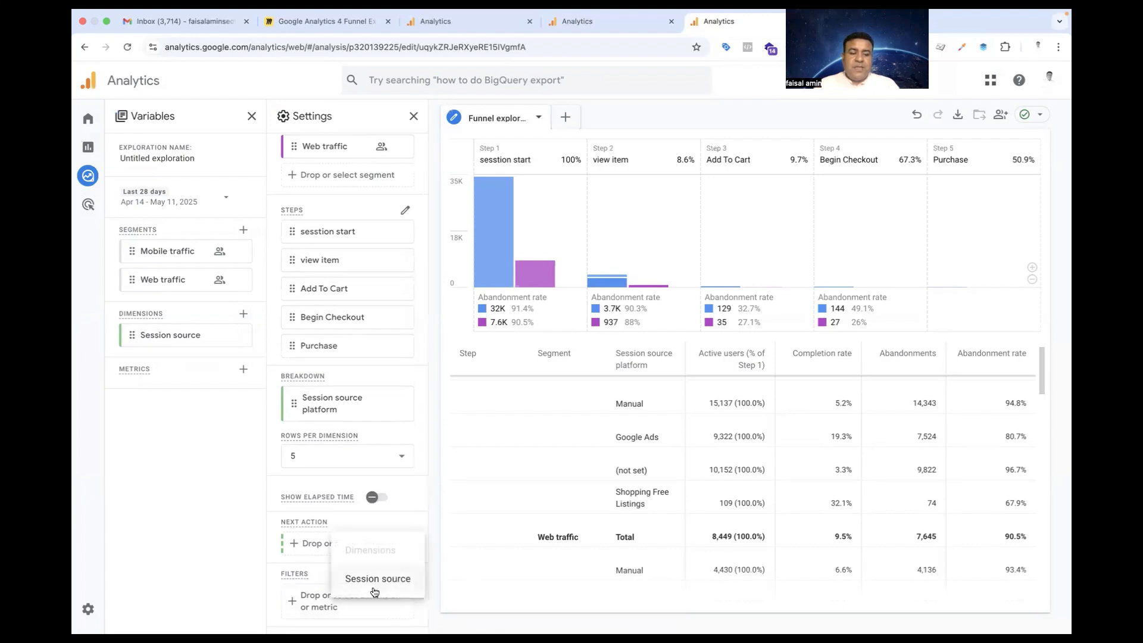
left_click(374, 591)
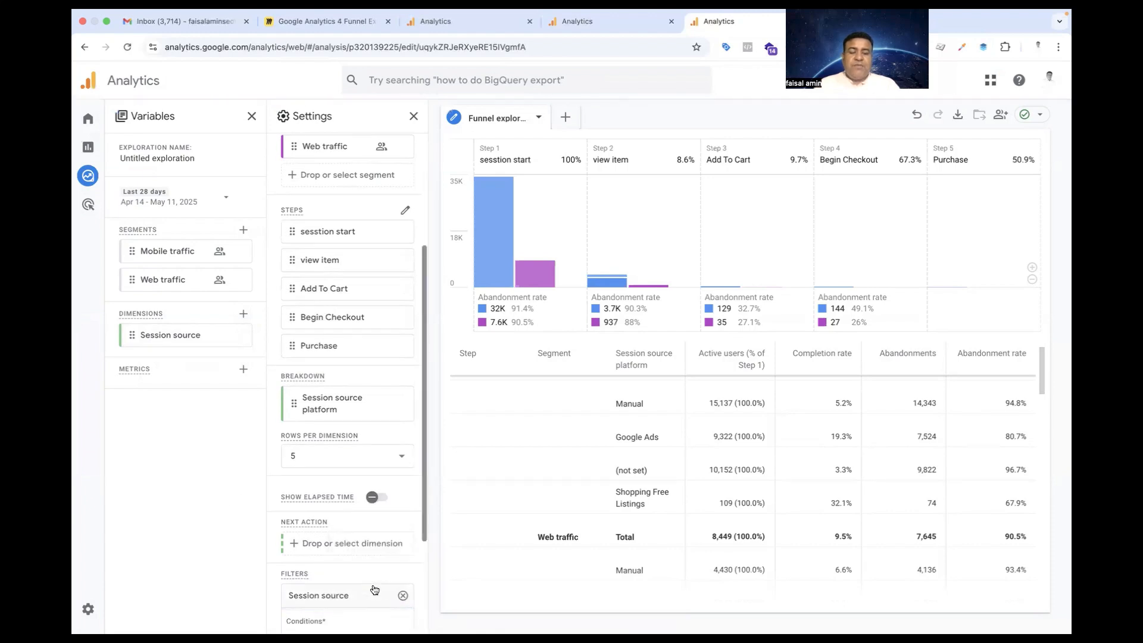
scroll(374, 590, "down", 3)
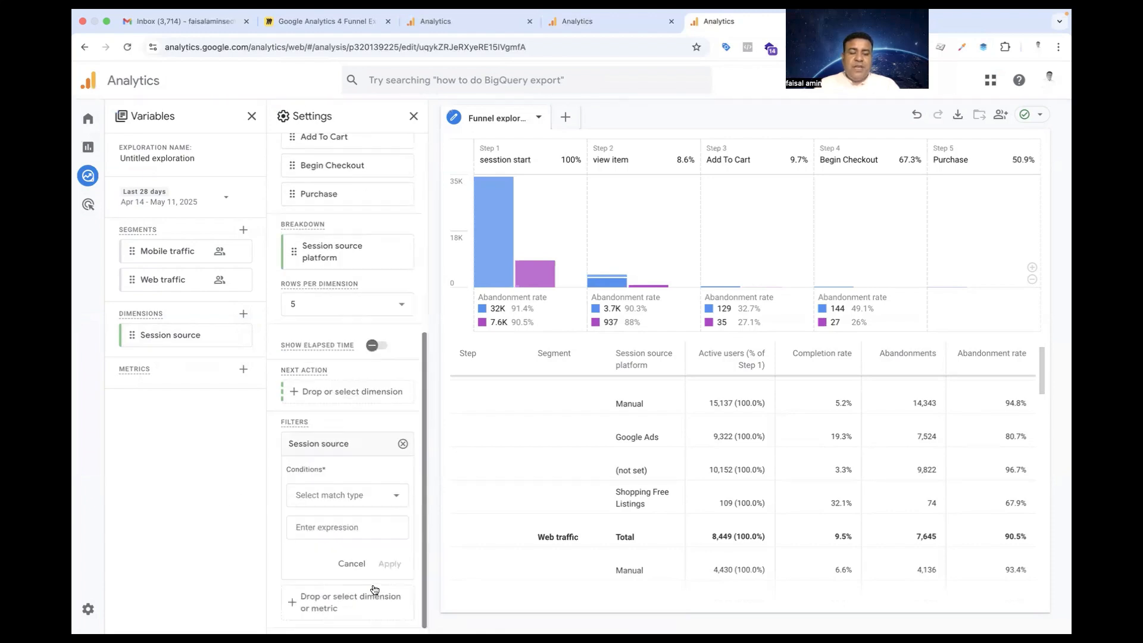
left_click(382, 504)
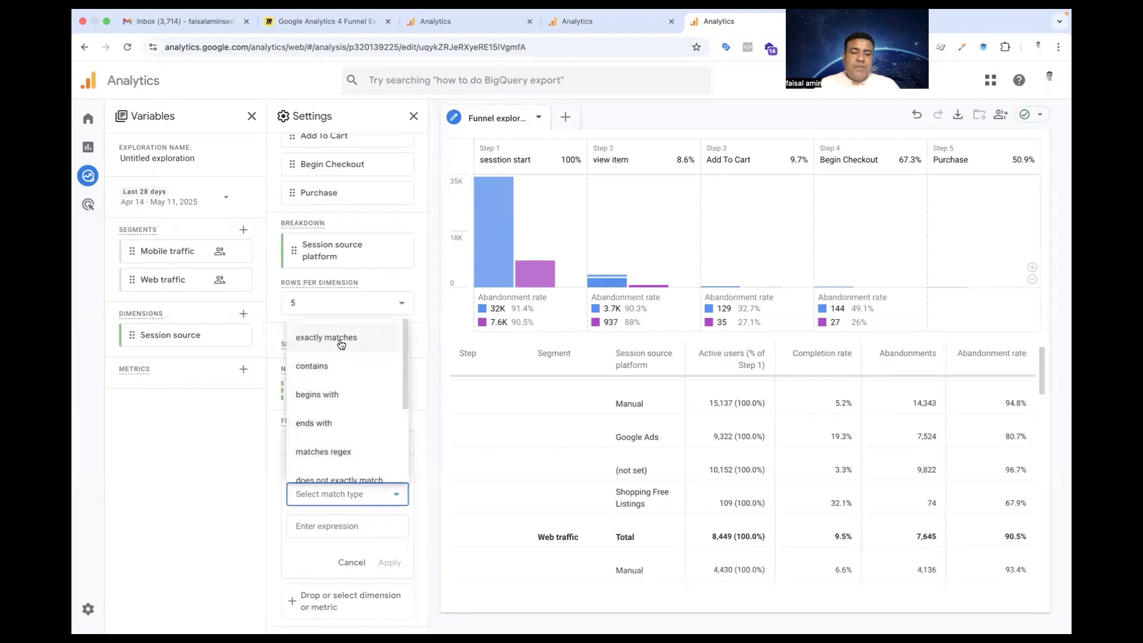
left_click(340, 344)
left_click(369, 525)
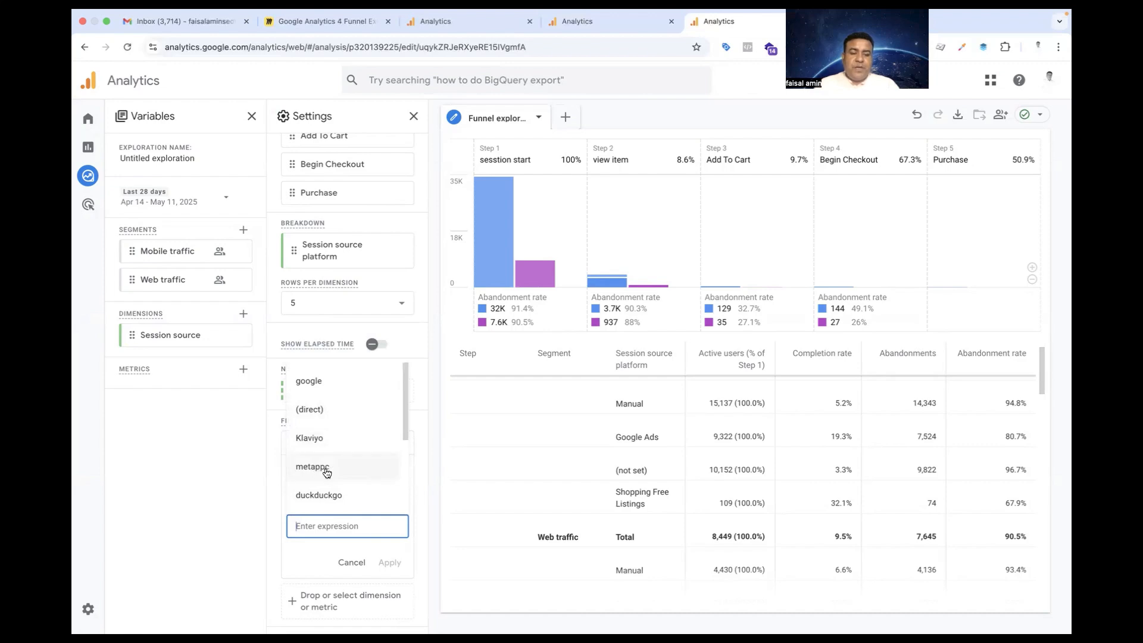
left_click(326, 470)
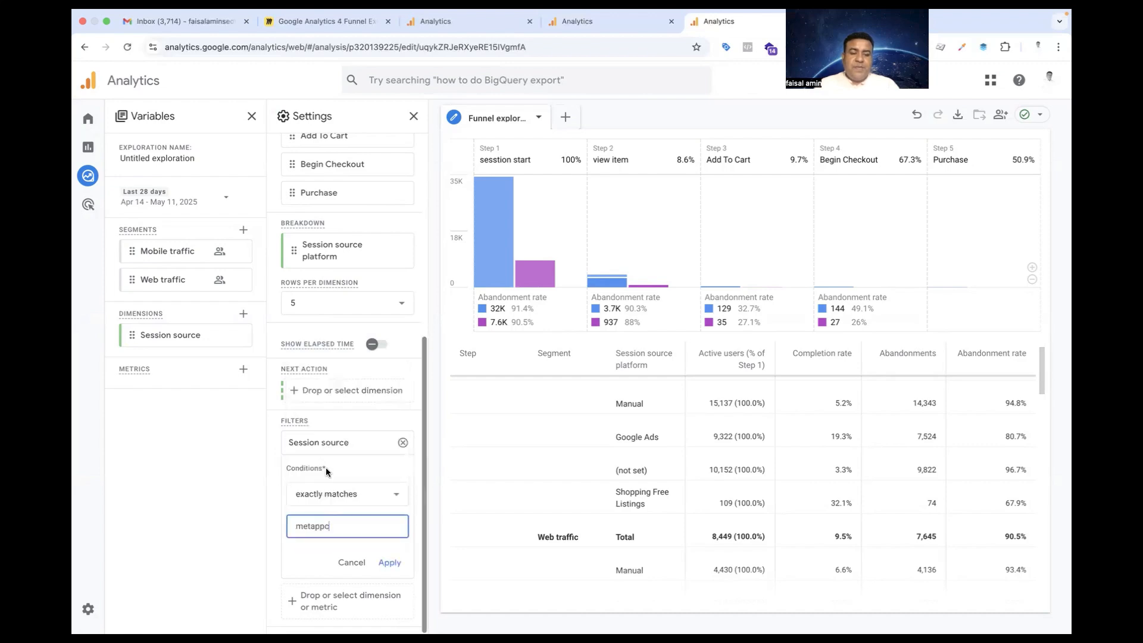
left_click(386, 562)
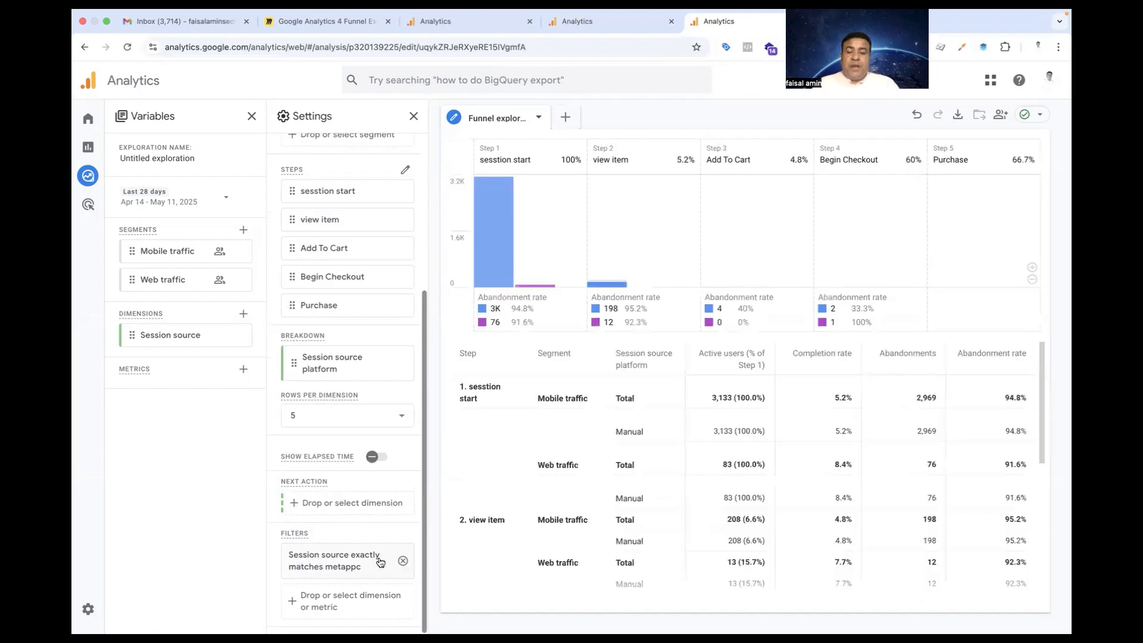
scroll(545, 344, "down", 1)
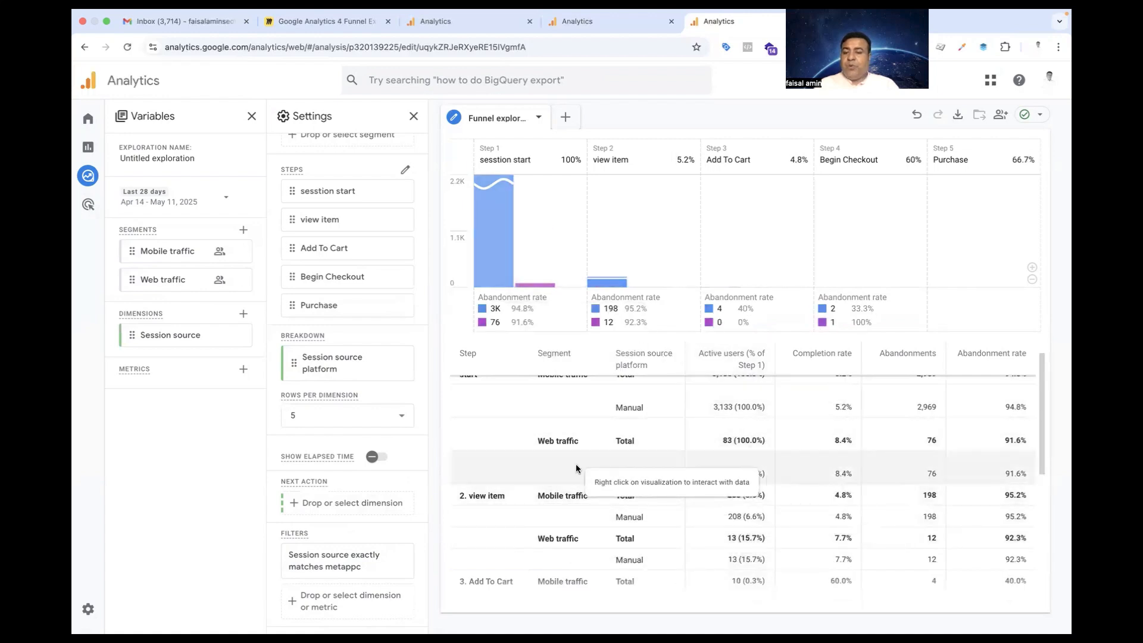
scroll(576, 469, "up", 1)
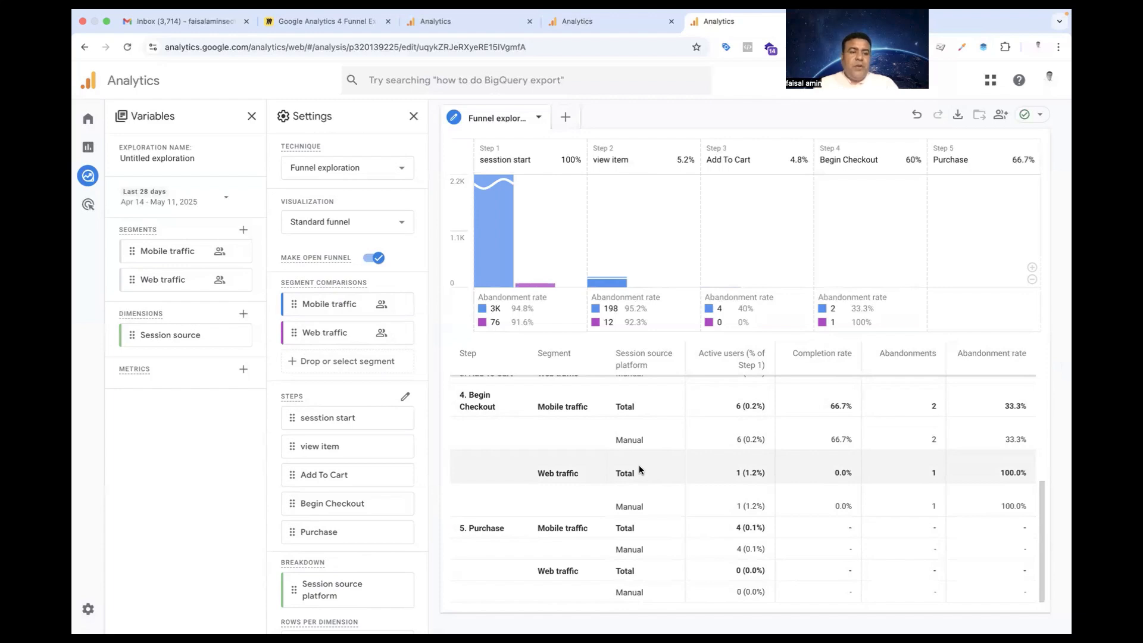
Step: Remove the Mobile traffic and Web traffic segments from the exploration
left_click(240, 251)
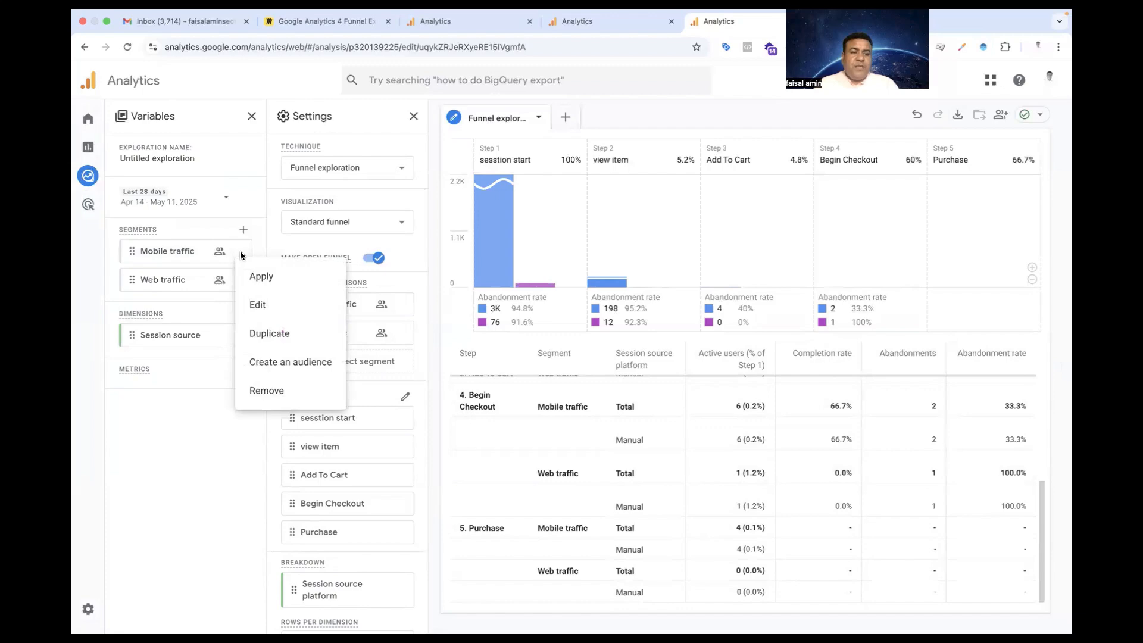
left_click(269, 392)
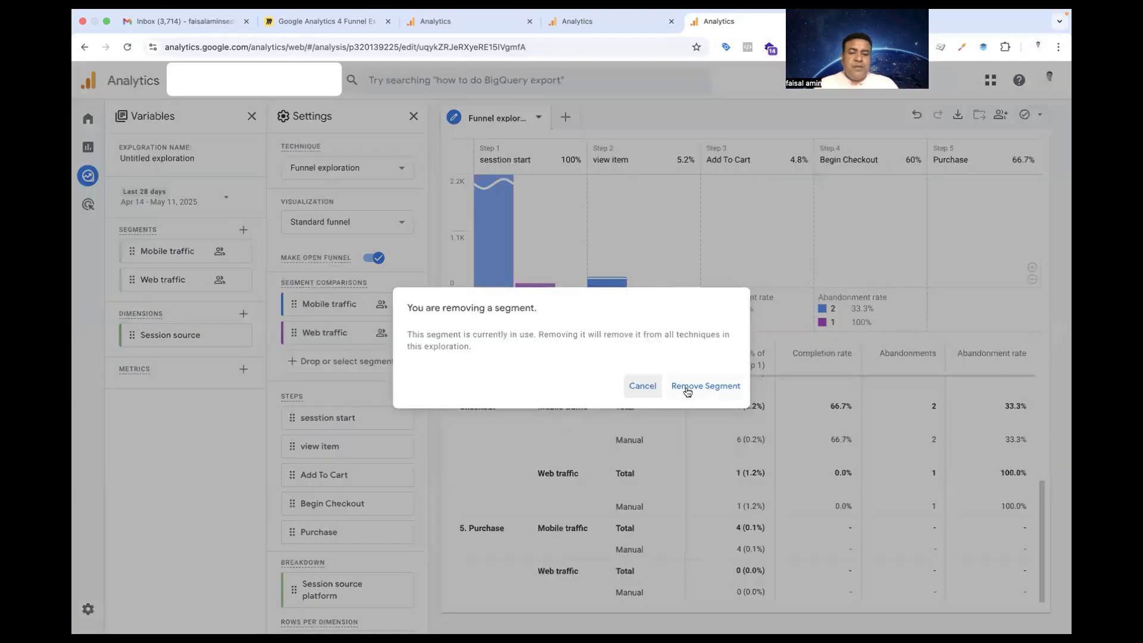
left_click(684, 387)
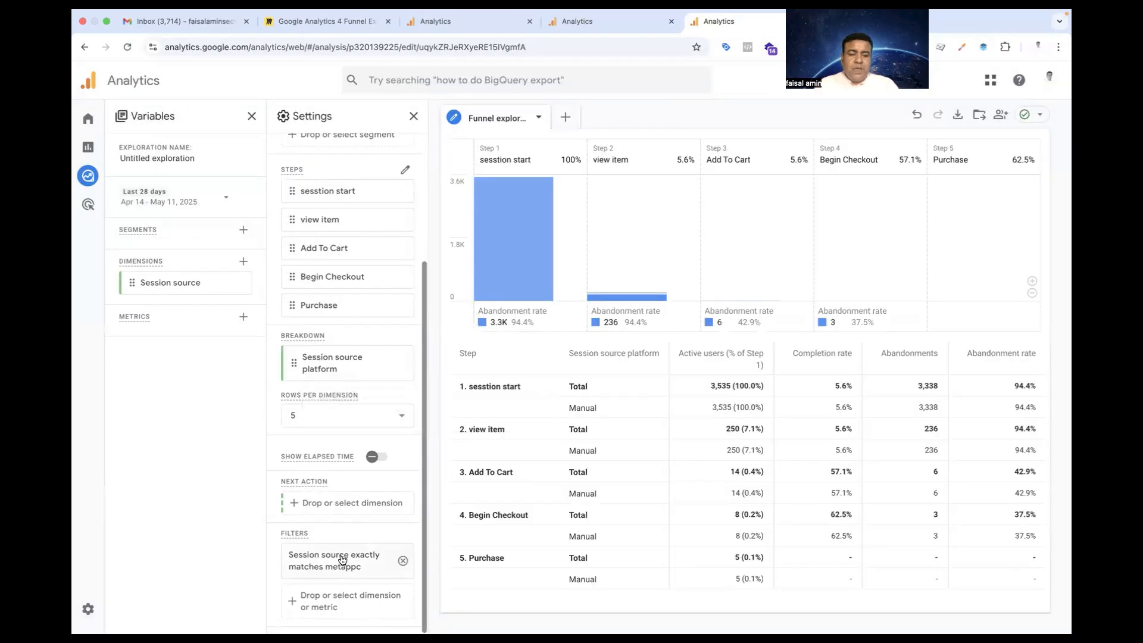
Step: Change the Session source filter so that it exactly matches Klaviyo
left_click(342, 559)
scroll(339, 551, "down", 3)
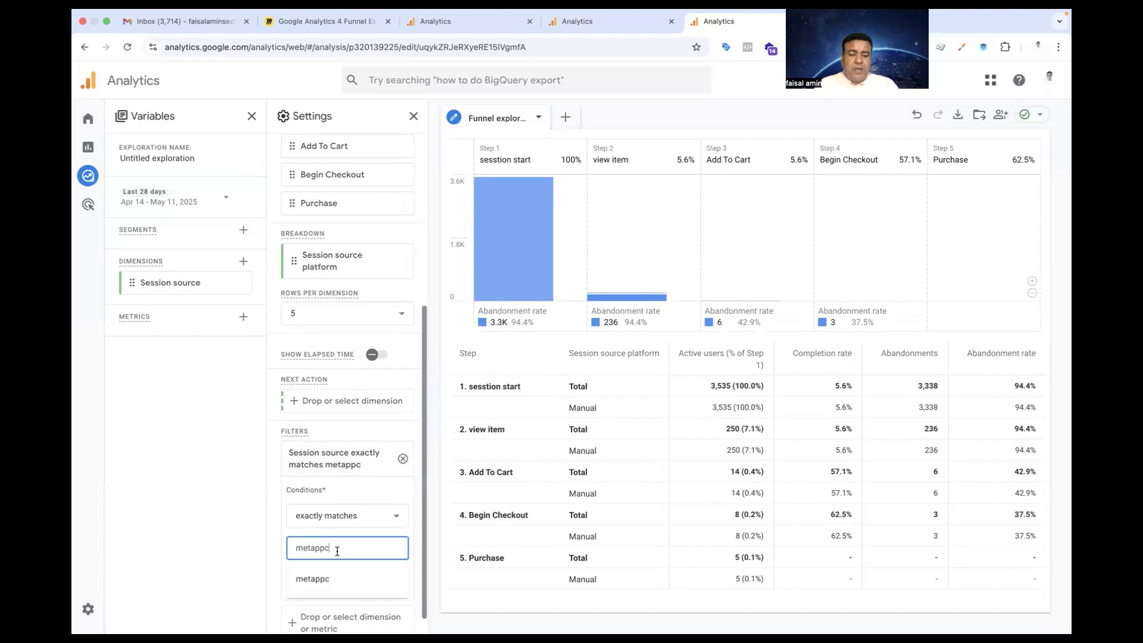
double_click(337, 551)
key("BackSpace")
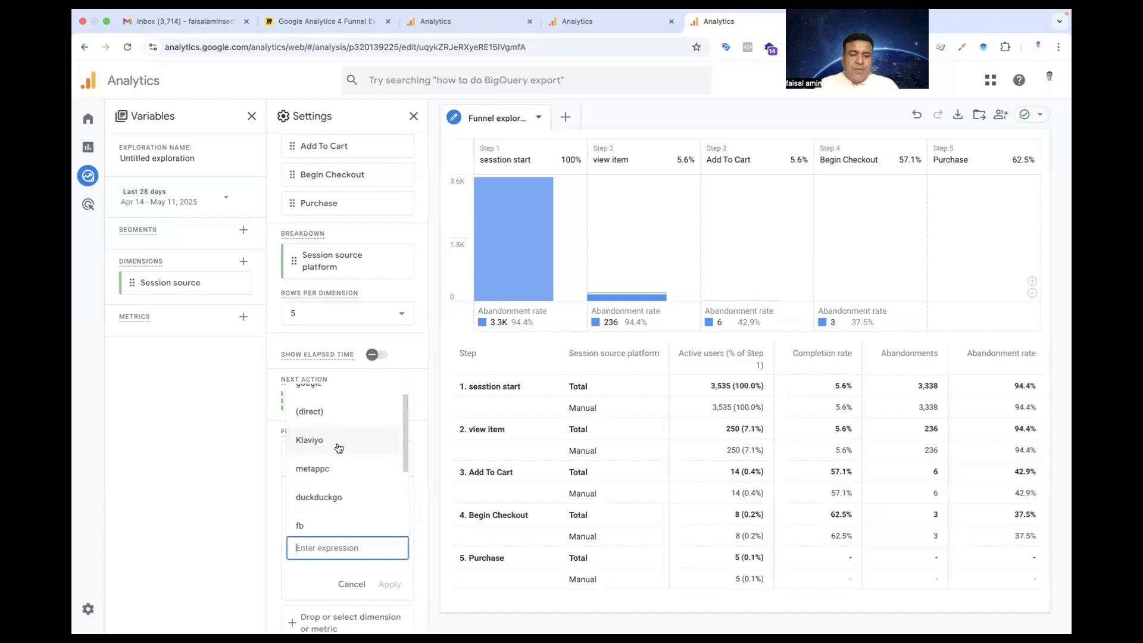
left_click(339, 447)
left_click(390, 584)
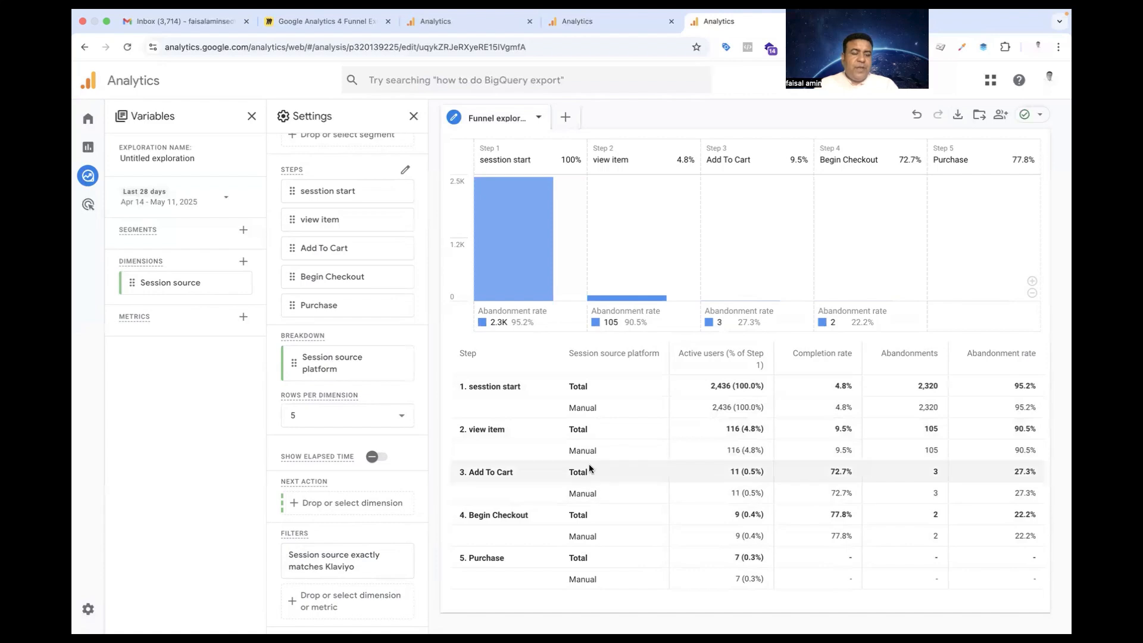
scroll(424, 247, "up", 3)
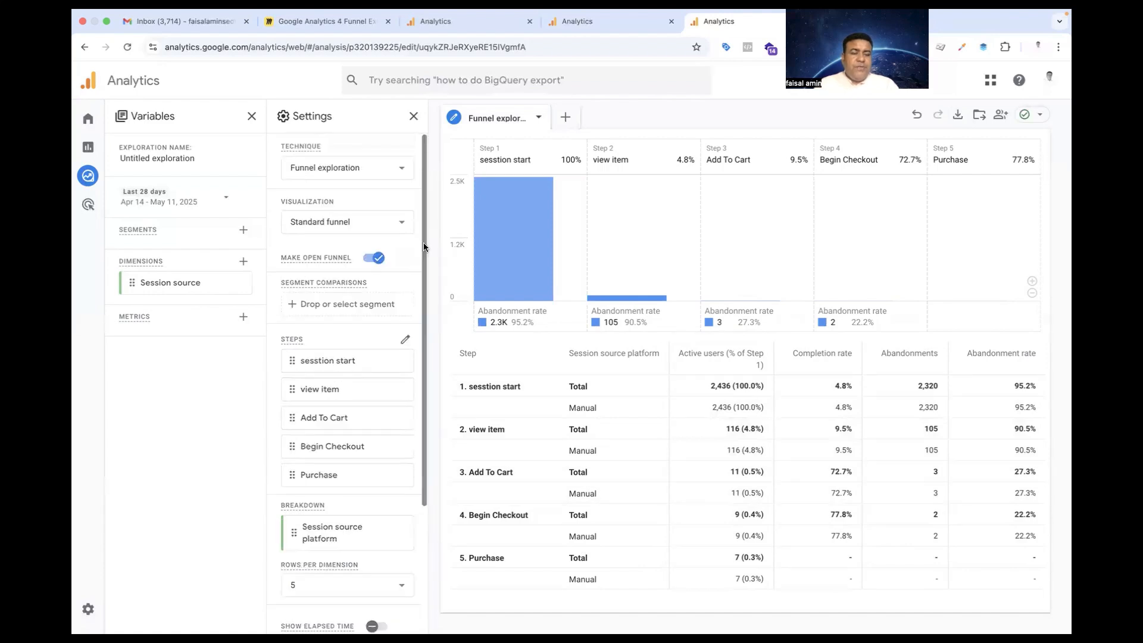
scroll(424, 246, "down", 1)
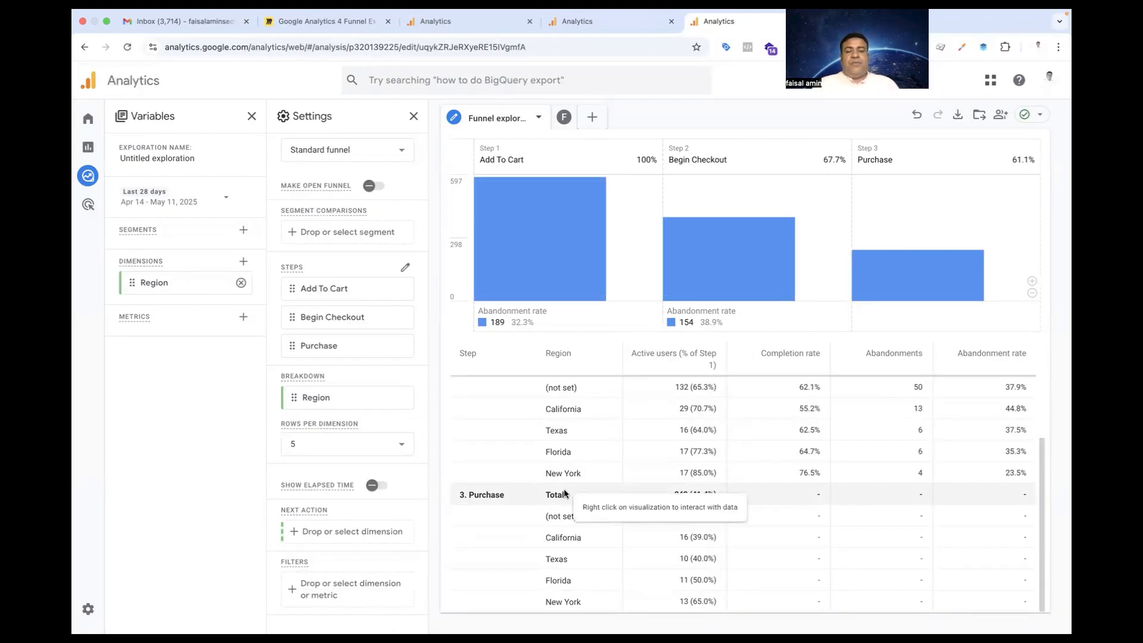
scroll(339, 374, "up", 2)
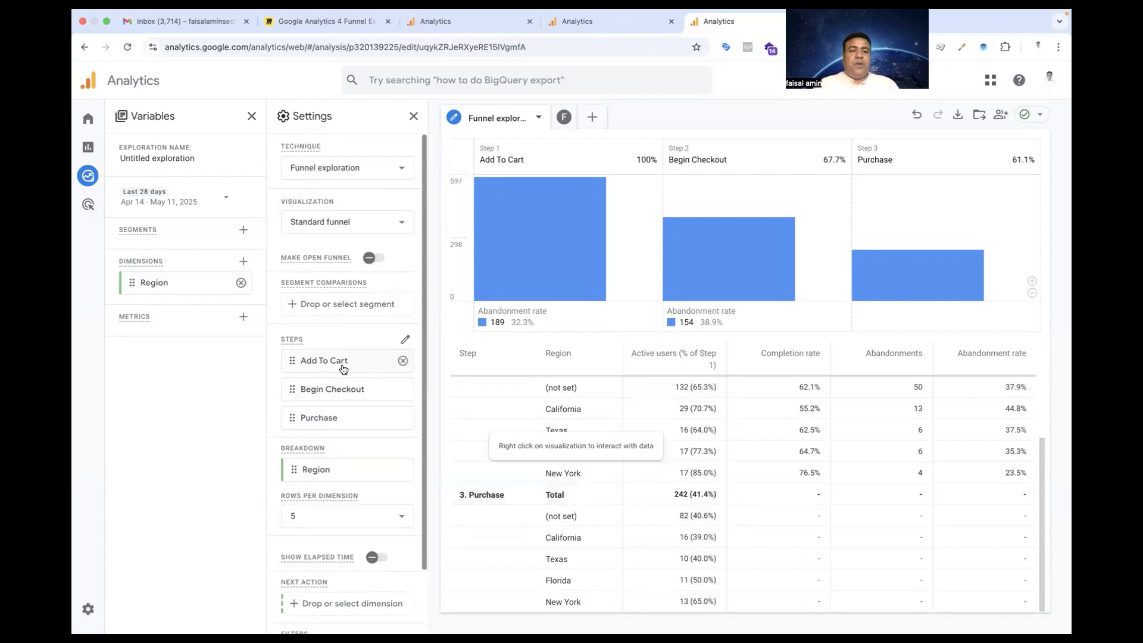